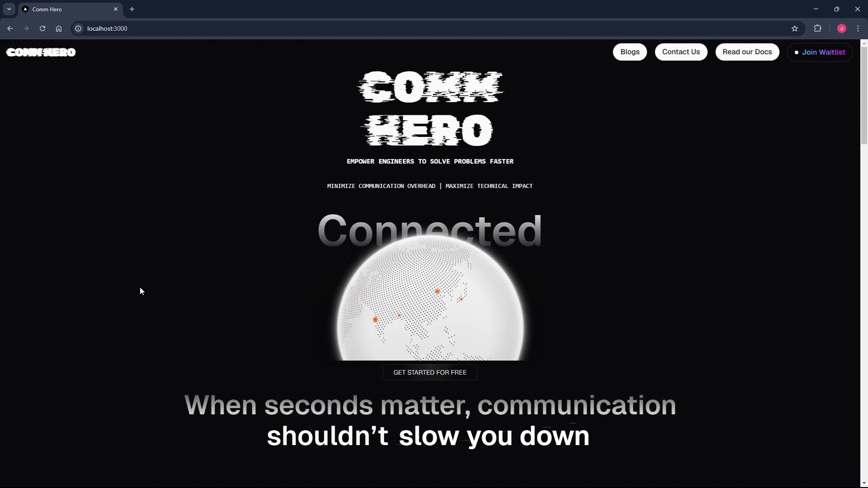
Go to the /login page and open the Sign up form.
scroll(140, 291, "down", 1)
scroll(140, 291, "down", 10)
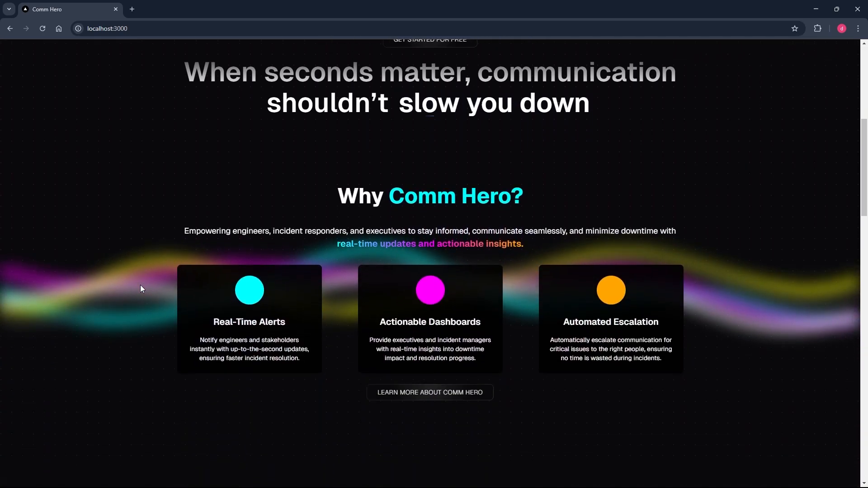
scroll(140, 288, "down", 18)
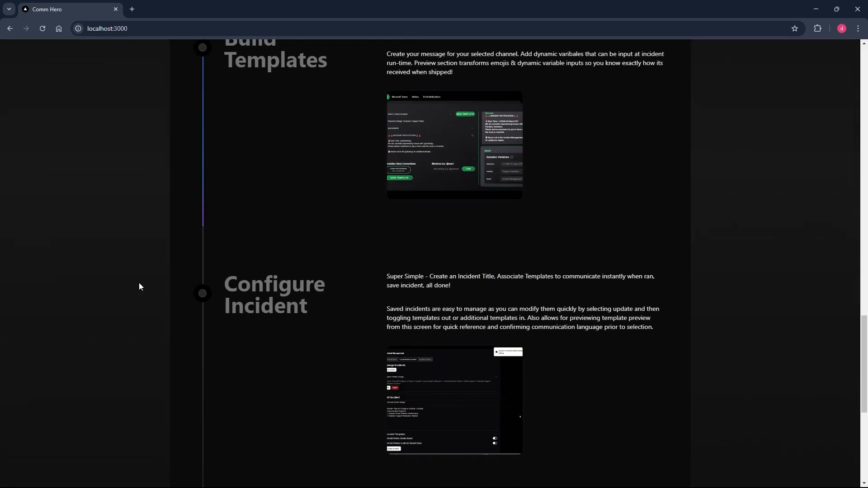
scroll(139, 283, "down", 4)
scroll(139, 282, "up", 20)
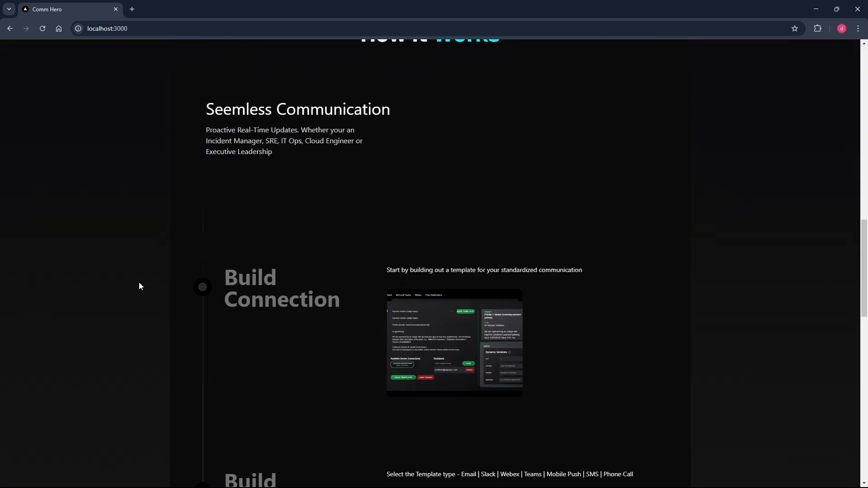
scroll(139, 282, "up", 8)
left_click(155, 28)
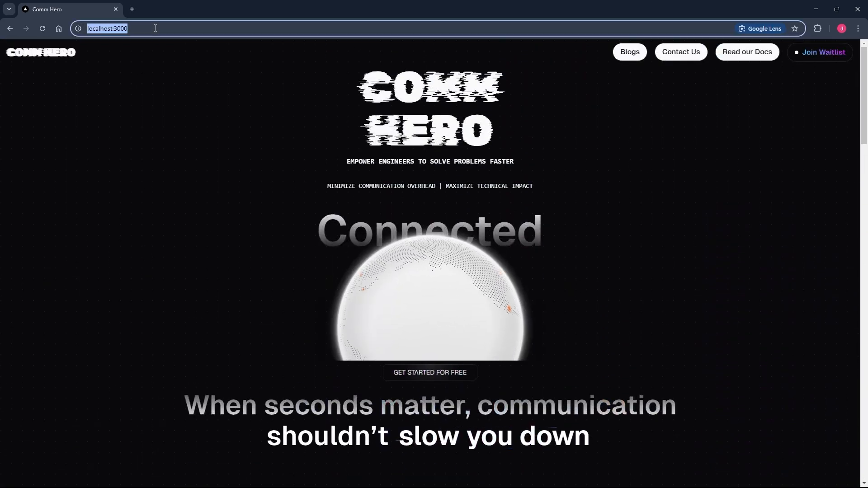
key("End")
type("/login")
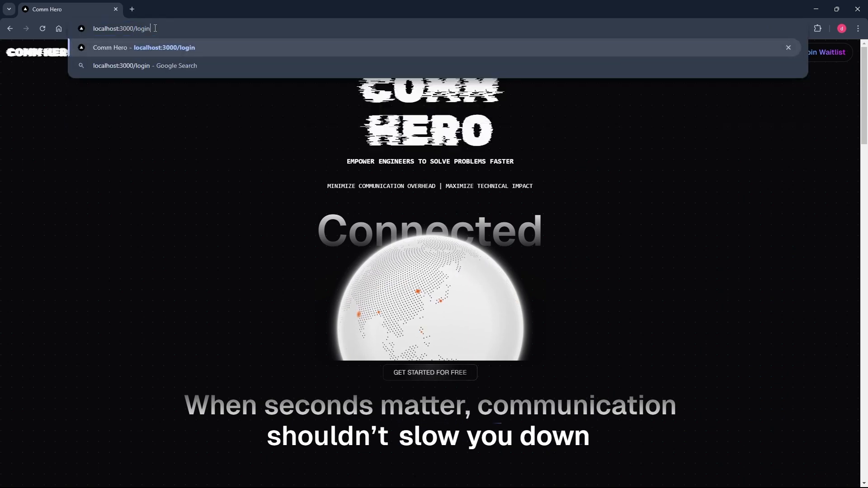
key("Return")
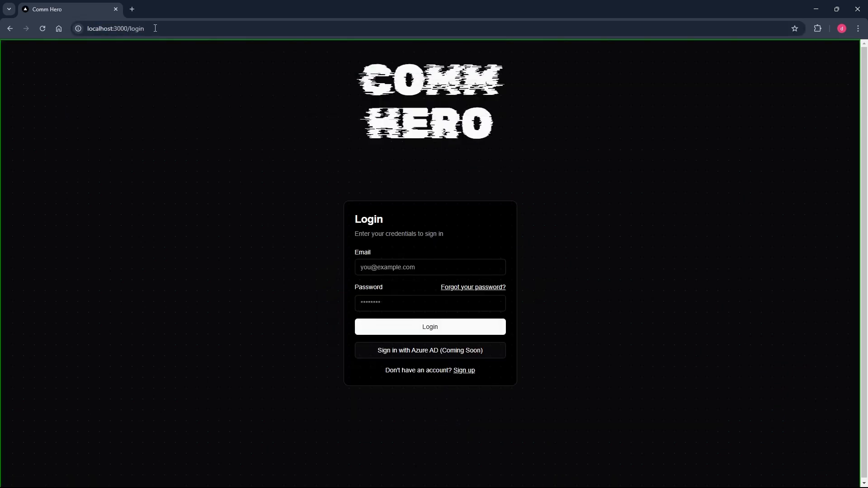
left_click(466, 375)
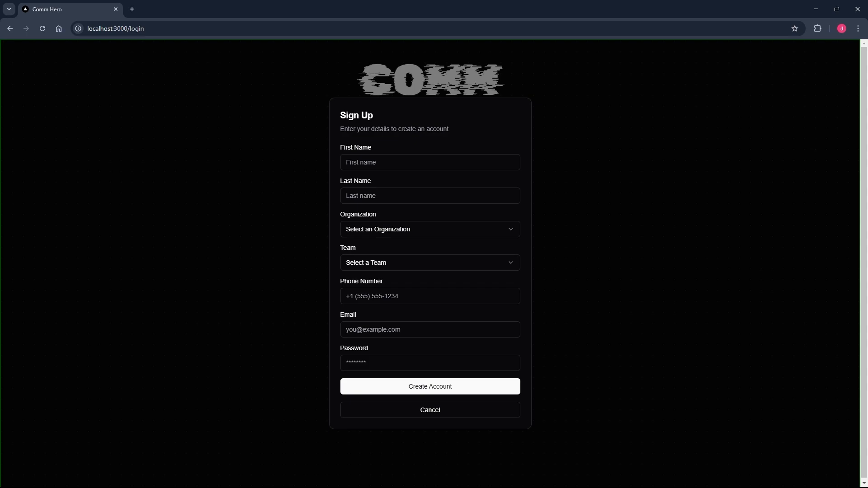
Enter the name Hero Admin, with organization Test Org LLC and team SRE.
left_click(415, 162)
type("Hero")
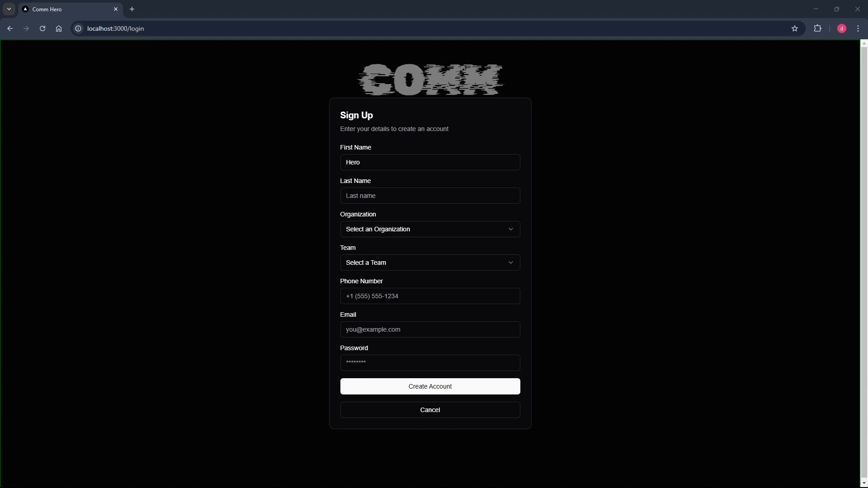
left_click(385, 198)
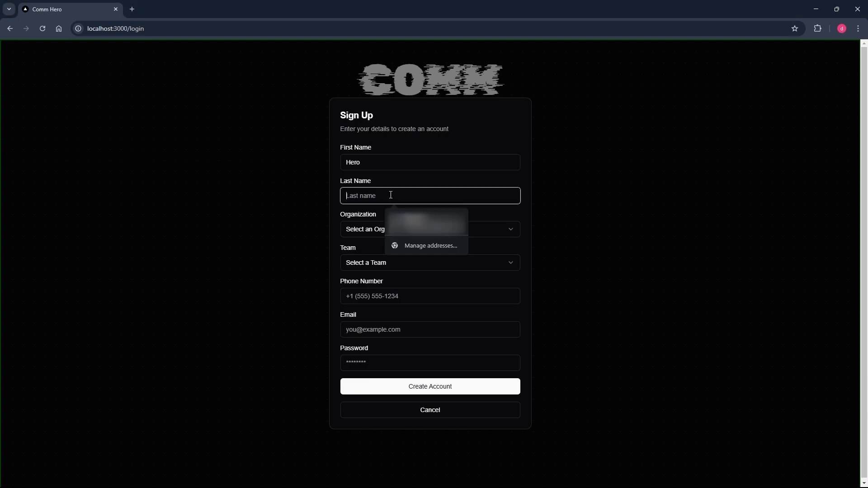
type("Admin")
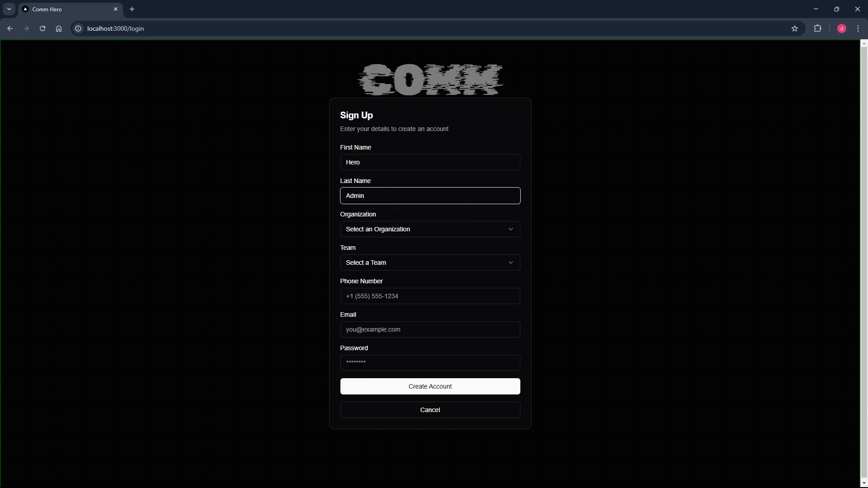
left_click(399, 230)
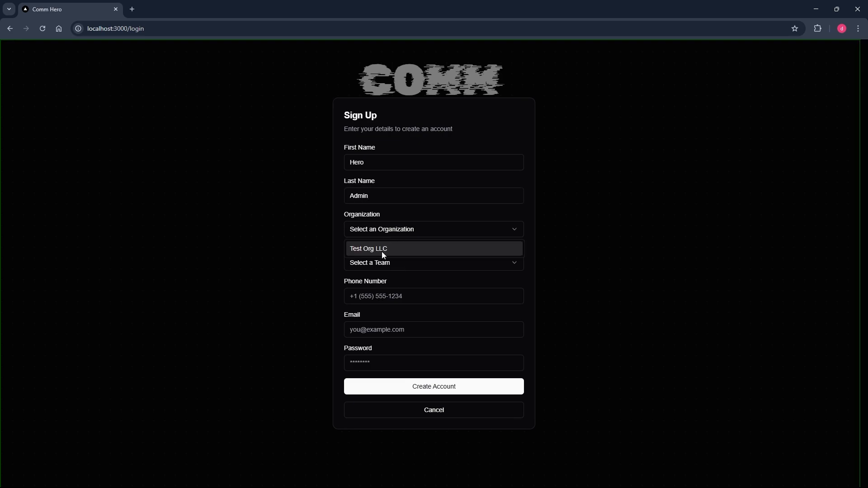
left_click(382, 250)
left_click(377, 263)
left_click(360, 283)
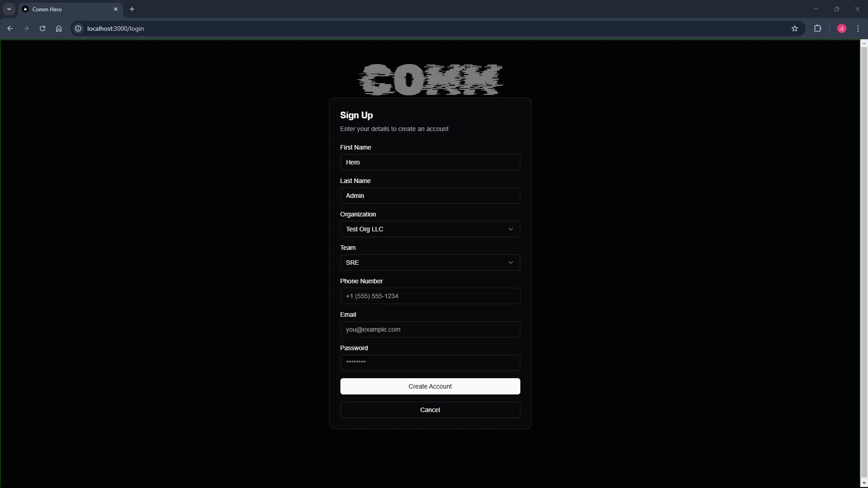
Paste in the phone number and email, enter a password, and create the account.
left_click(378, 301)
key("ctrl+v")
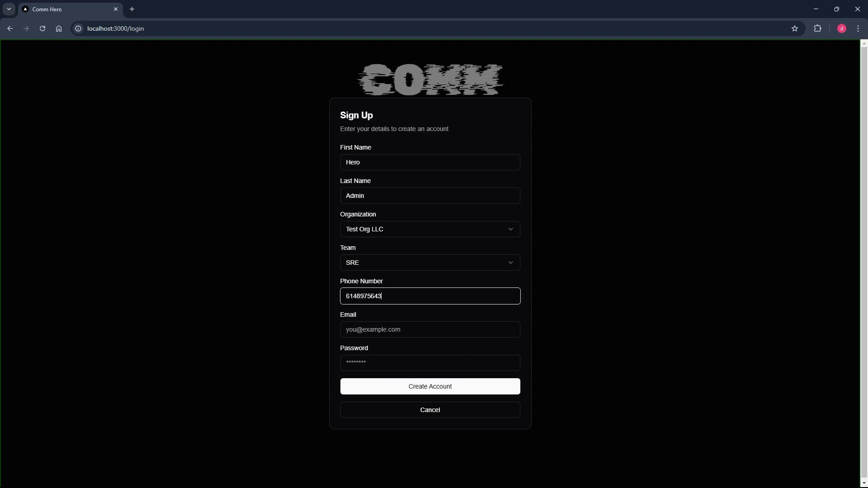
left_click(375, 324)
key("ctrl+v")
left_click(369, 359)
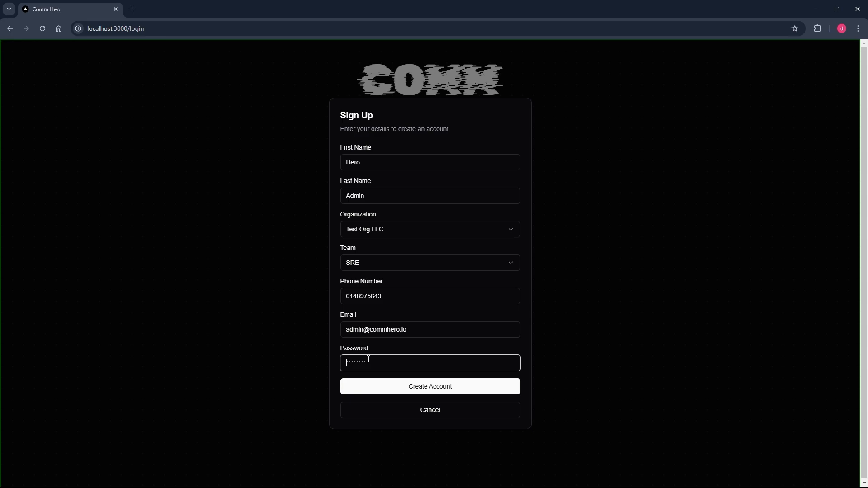
type("•••••••••••")
left_click(393, 392)
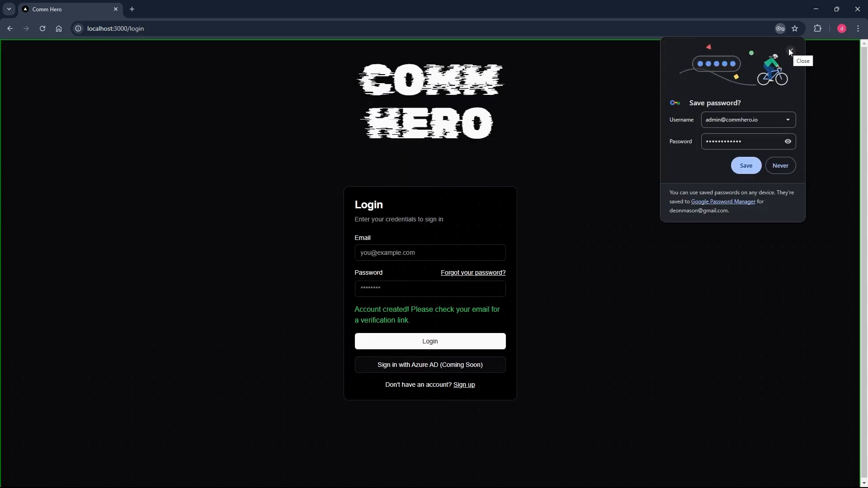
Dismiss the save-password prompt, then enter the admin account's email and password on the login form.
left_click(789, 51)
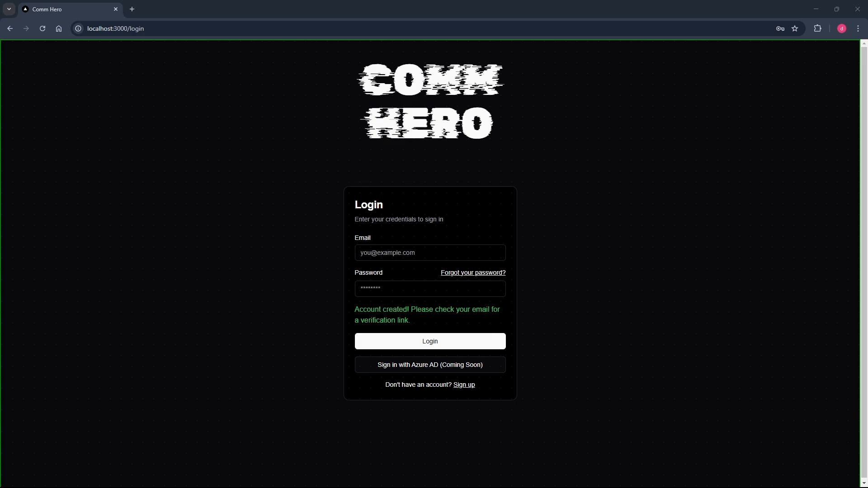
left_click(410, 263)
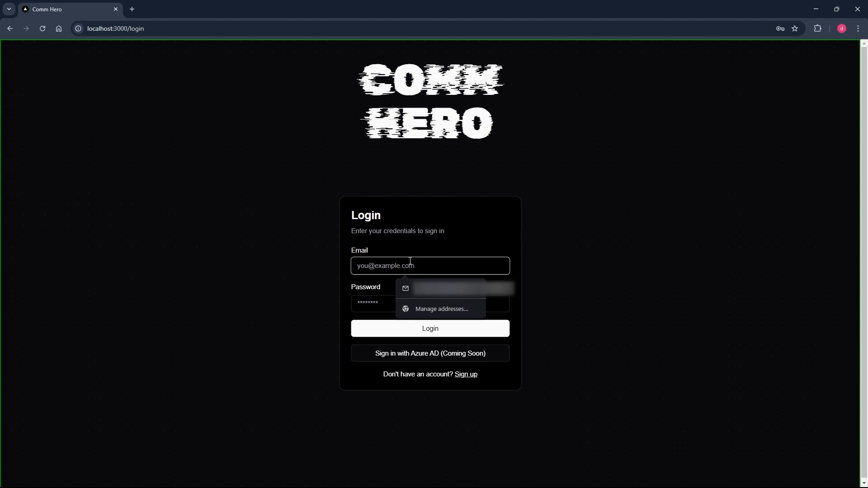
type("com")
key("BackSpace")
key("BackSpace")
key("BackSpace")
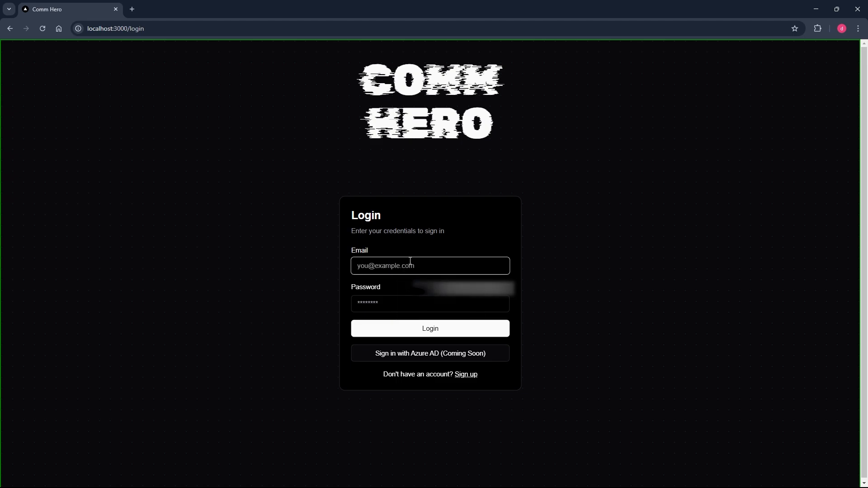
type("admin")
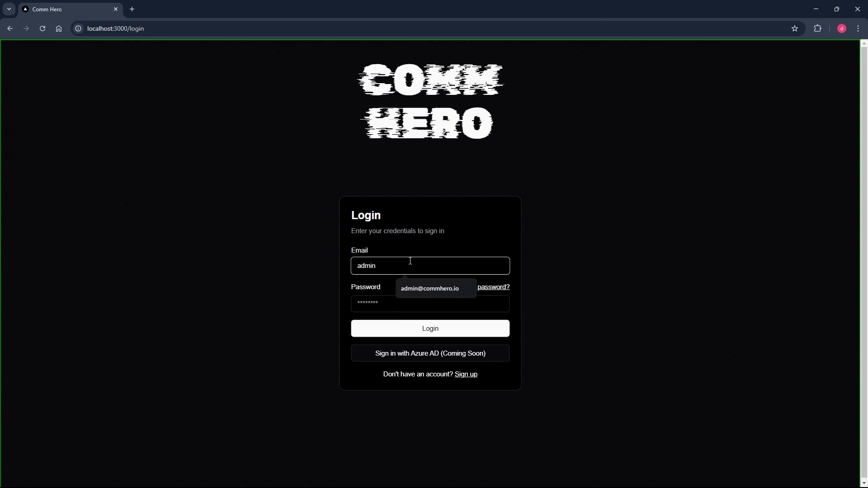
key("Down")
key("Tab")
key("Tab")
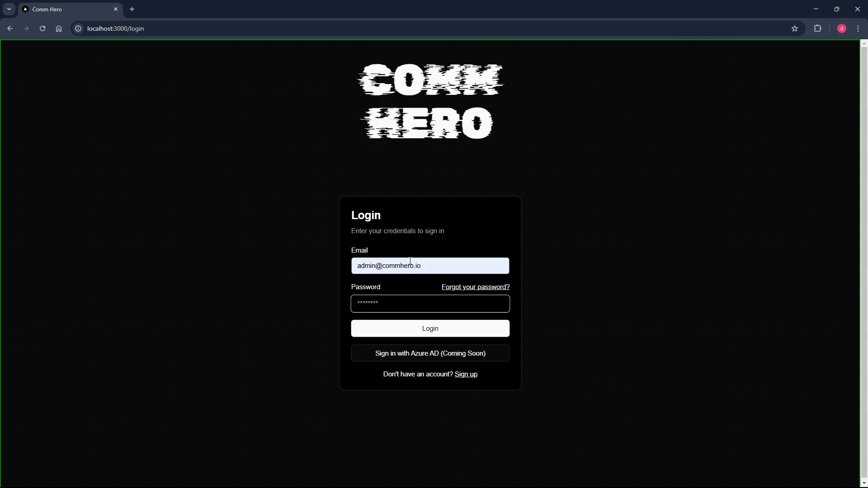
type("••••••••••••")
Log in and close Chrome's save-password bubble to reveal the dashboard.
left_click(402, 334)
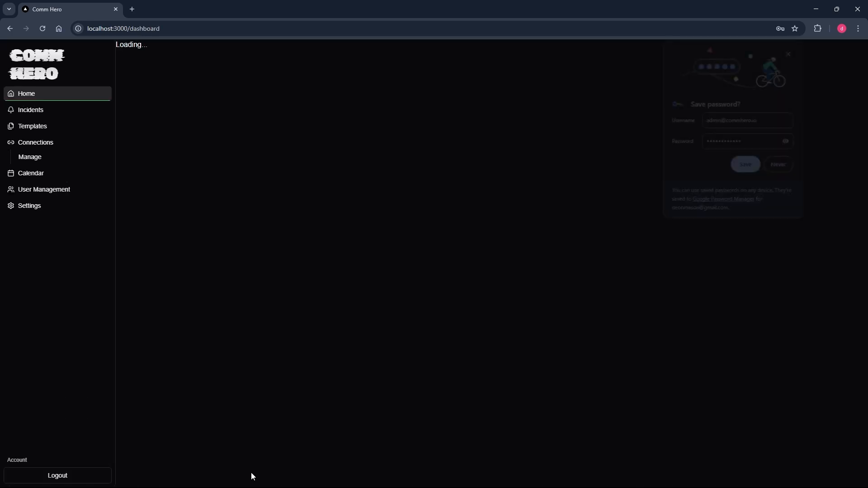
left_click(790, 53)
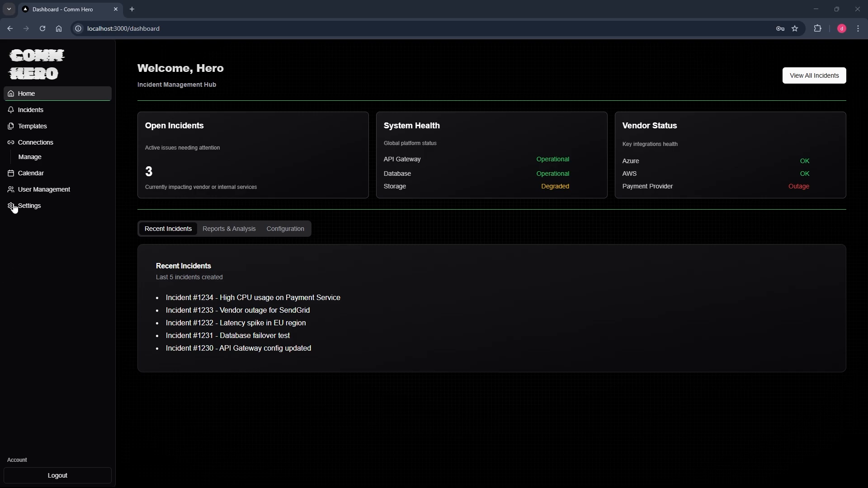
From Connections, start a new connection with Gmail as the integration type.
left_click(30, 158)
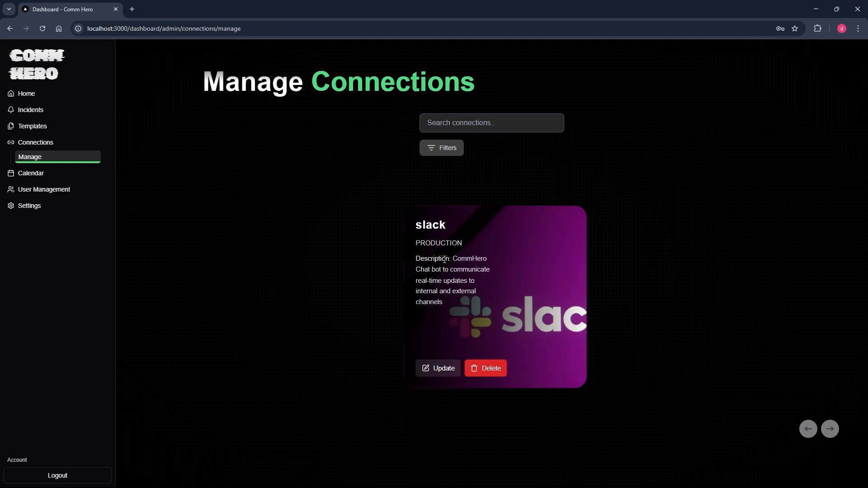
left_click(41, 142)
left_click(270, 138)
left_click(242, 156)
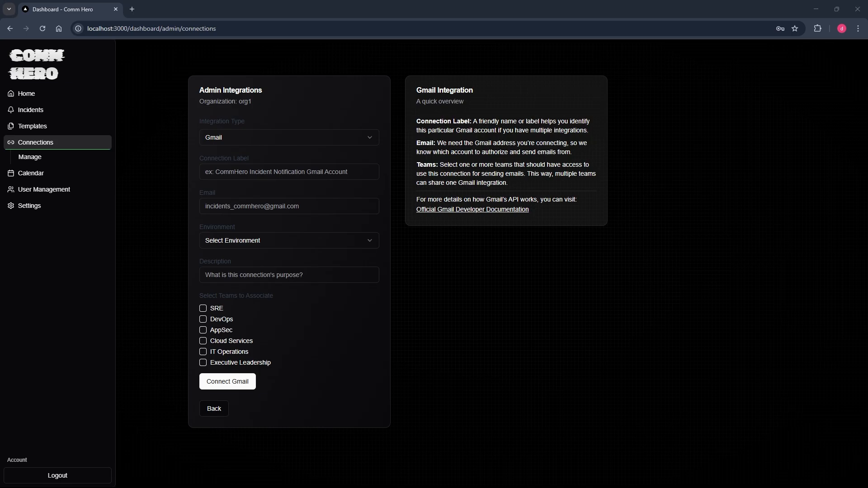
Paste the CommHero Gmail Account label and enter the Gmail account's address.
left_click(221, 172)
type("CommHero Gmail Account")
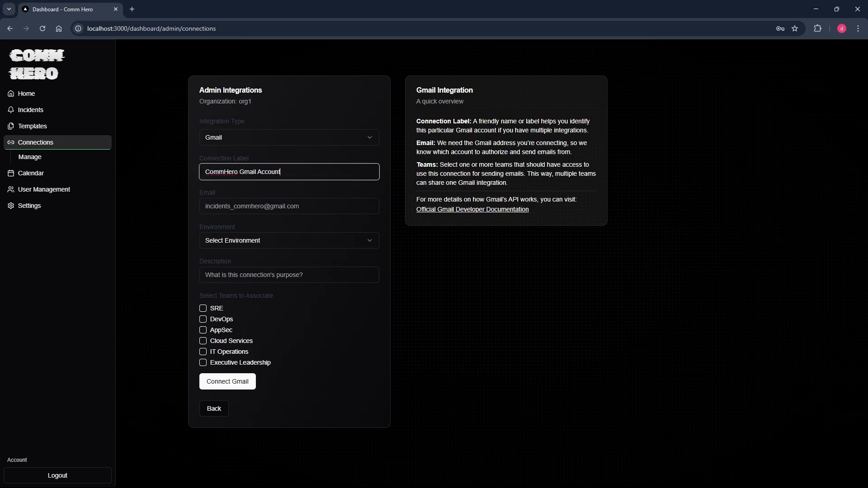
key("alt+Tab")
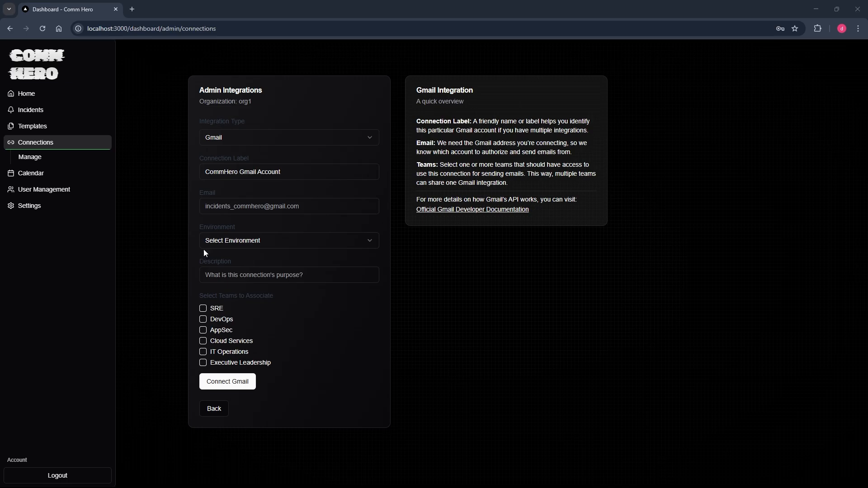
left_click(265, 208)
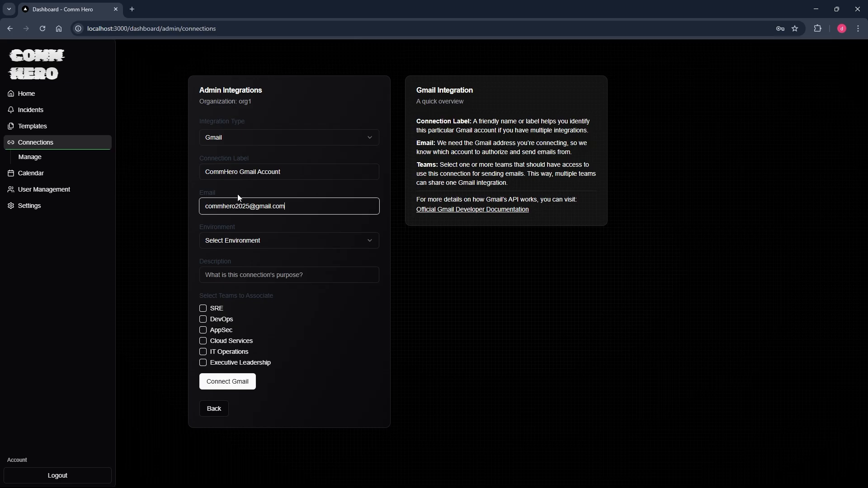
Set the environment to Production, paste the description, and give SRE and DevOps access.
left_click(255, 242)
left_click(228, 258)
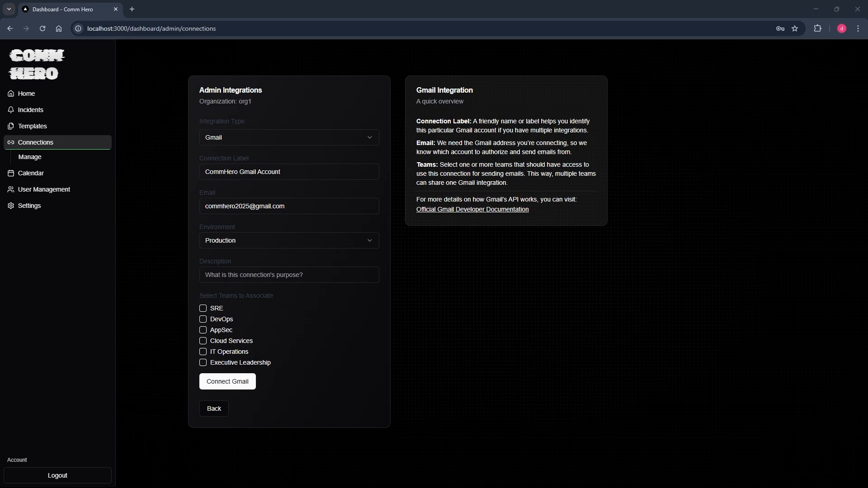
left_click(248, 271)
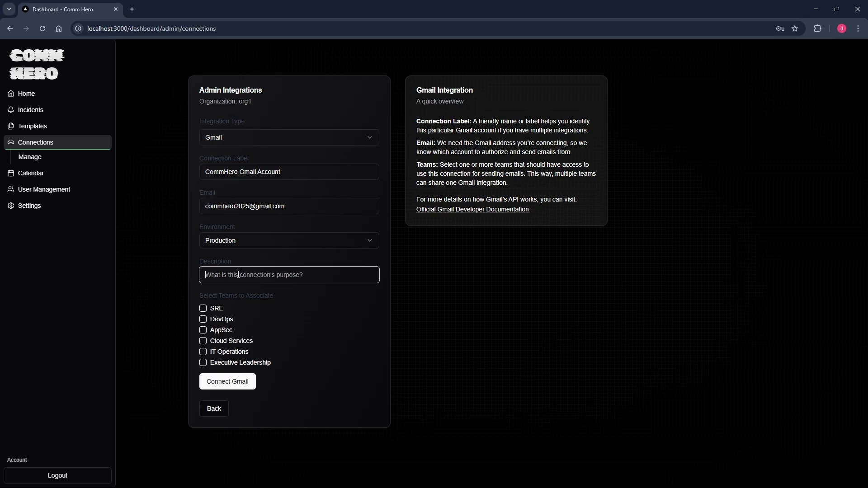
key("ctrl+v")
left_click(203, 309)
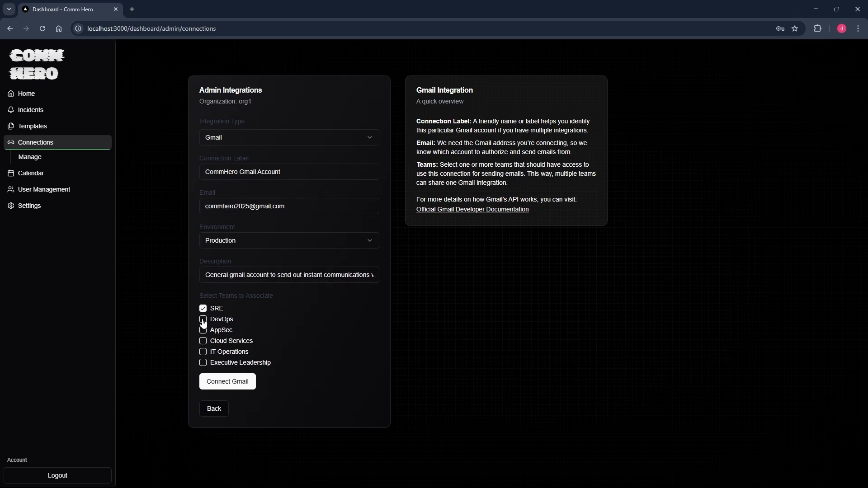
left_click(203, 320)
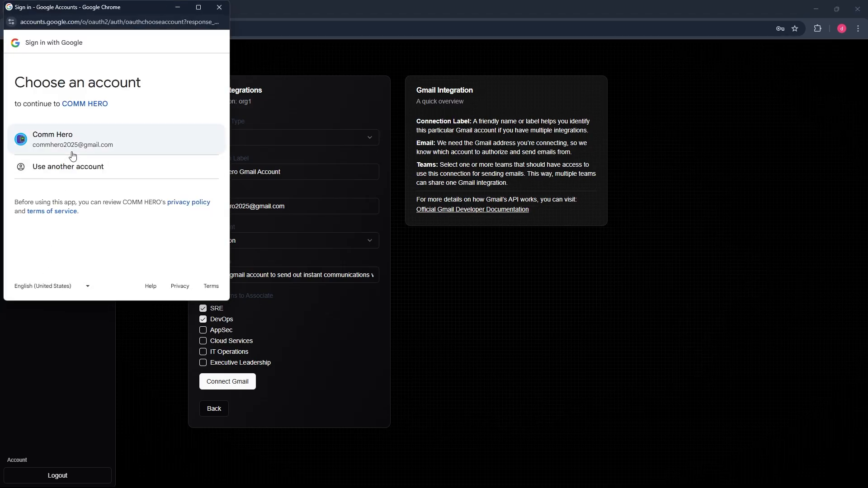
Choose the Comm Hero Google account, bypass the unverified-app warning, and grant access.
left_click(72, 154)
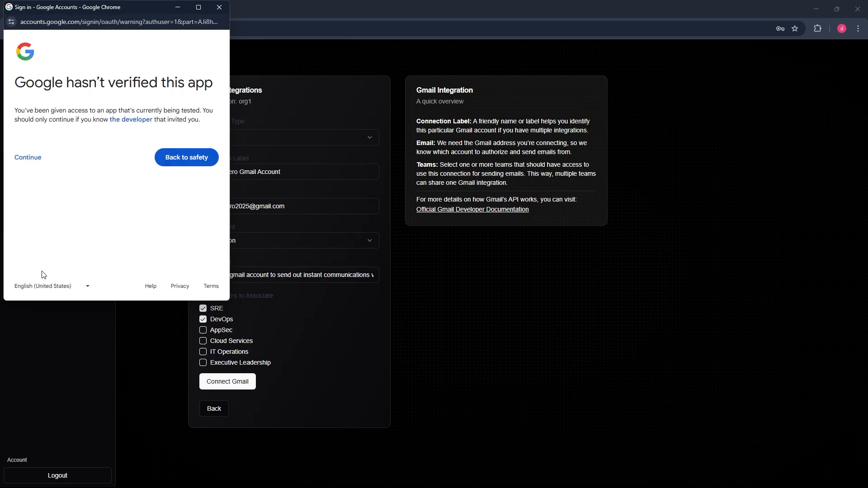
left_click(29, 157)
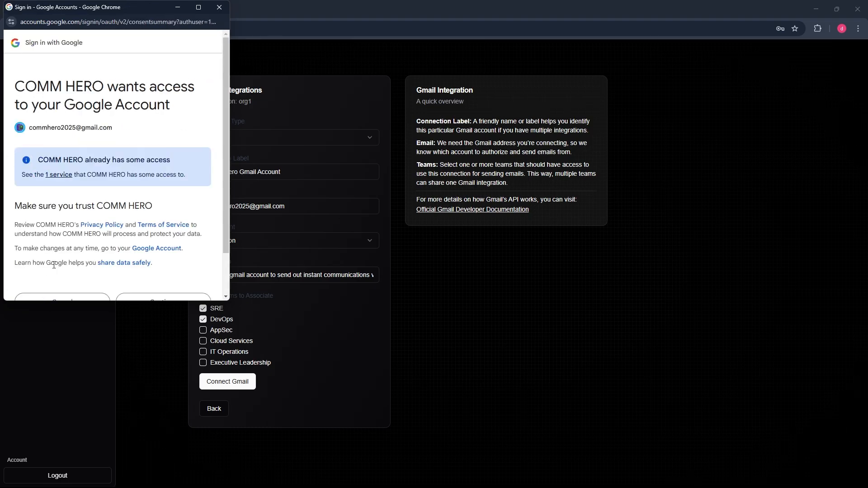
scroll(54, 266, "down", 1)
left_click(144, 260)
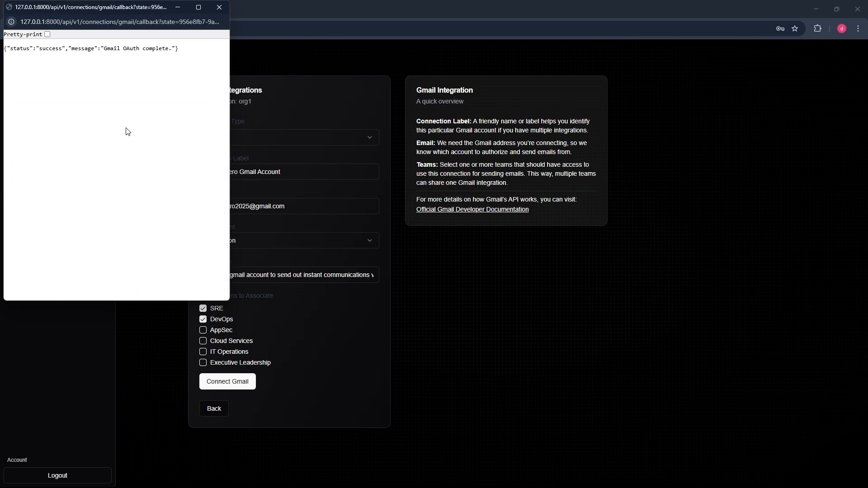
Close the OAuth window, check the Gmail connection in the connections list, and go to Templates.
left_click(219, 7)
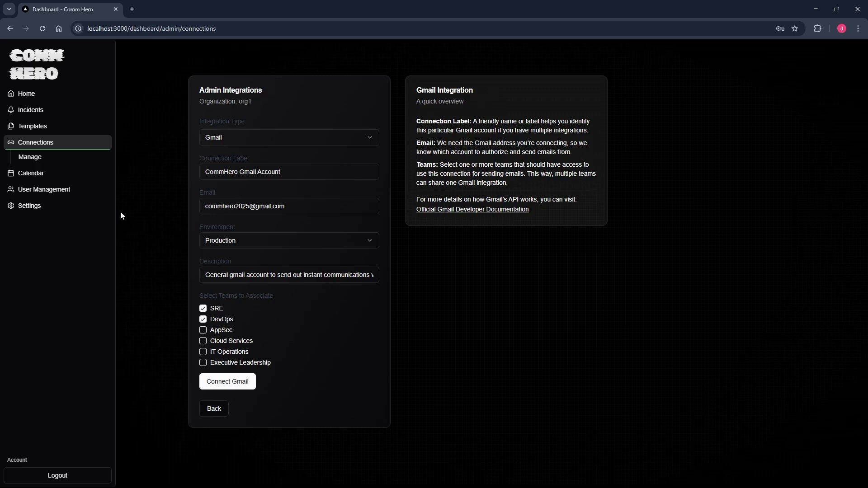
left_click(46, 160)
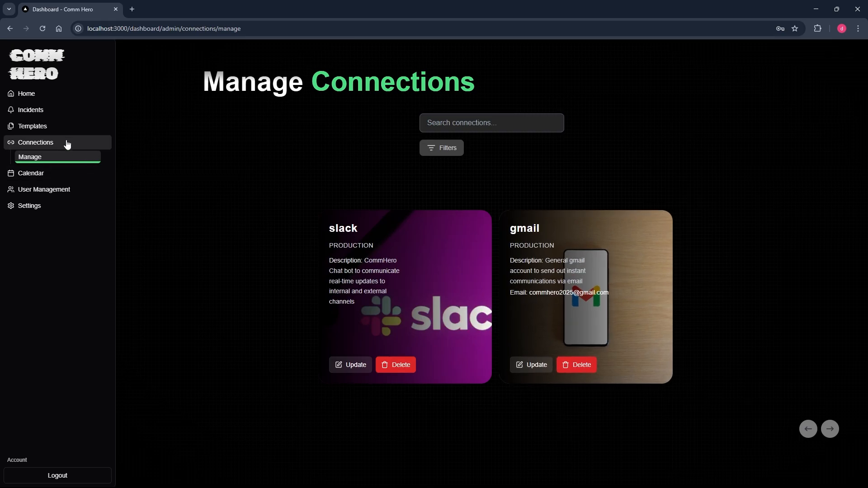
left_click(52, 132)
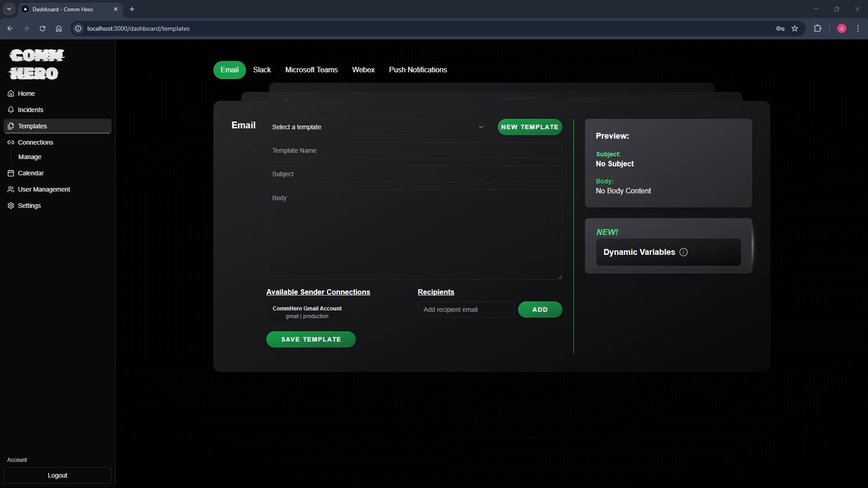
Paste the authentication outage subject line and the vendor outage notice body into the email template.
left_click(295, 175)
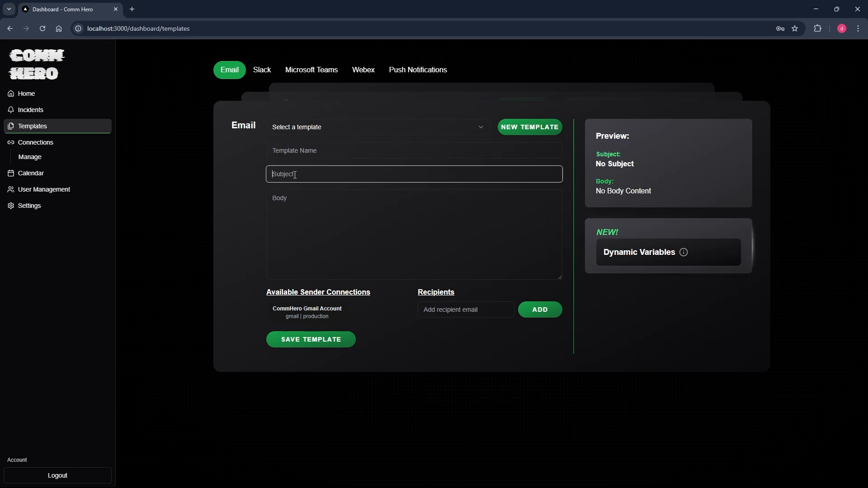
type("Authentication System Access Issue - {{{date}}}")
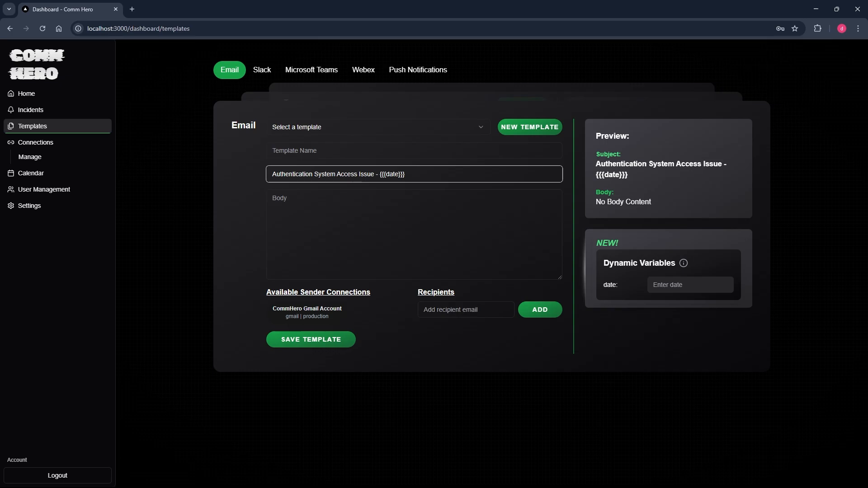
key("alt+Tab")
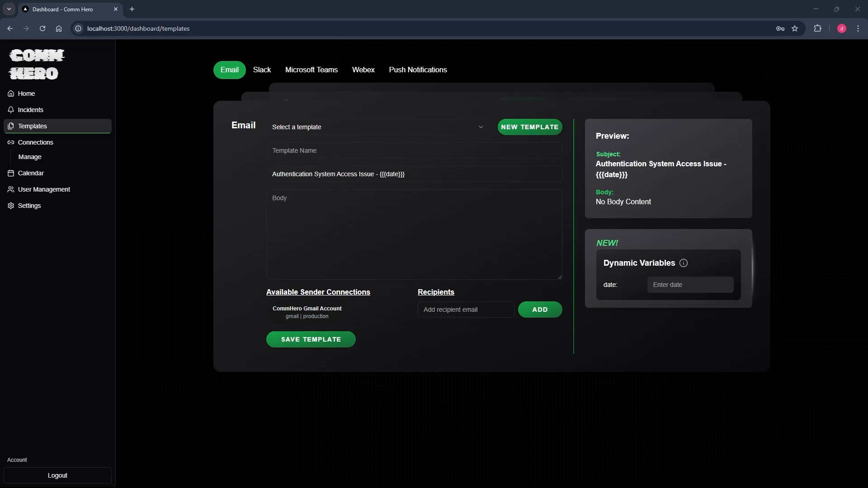
left_click(335, 234)
key("ctrl+v")
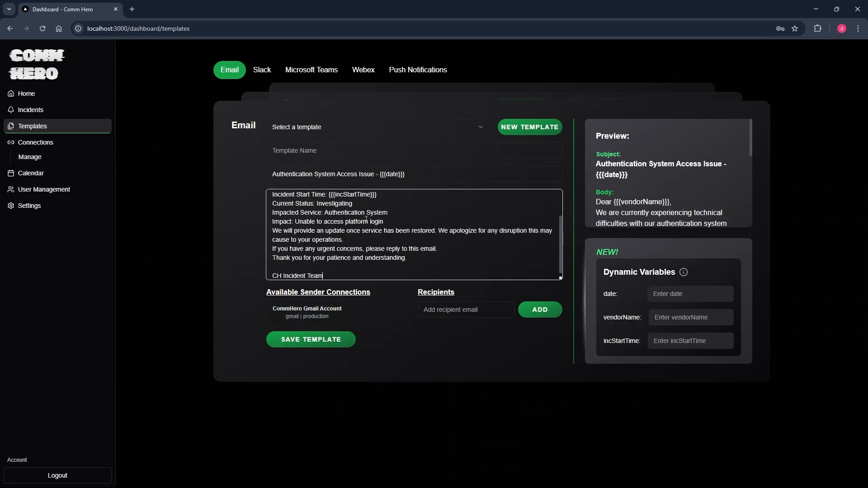
scroll(374, 221, "up", 1)
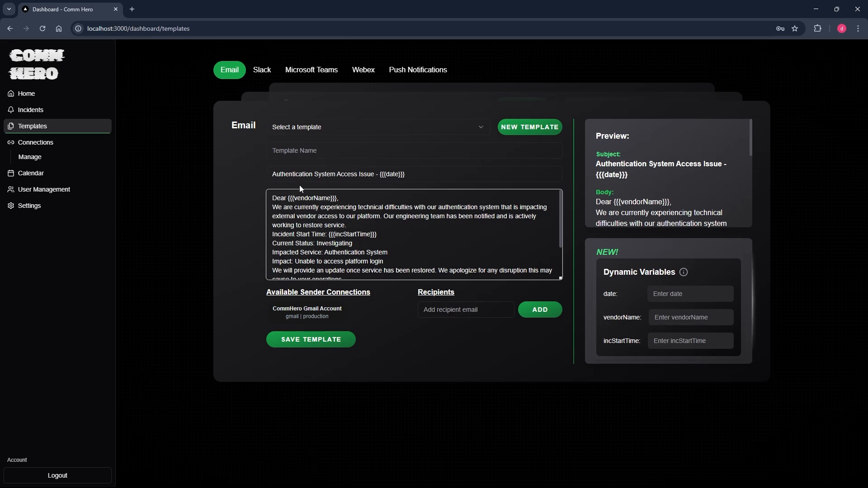
Name the template 'Vendor - Auth Outage Communication' and select the {{{date}}} placeholder in the subject.
left_click(302, 149)
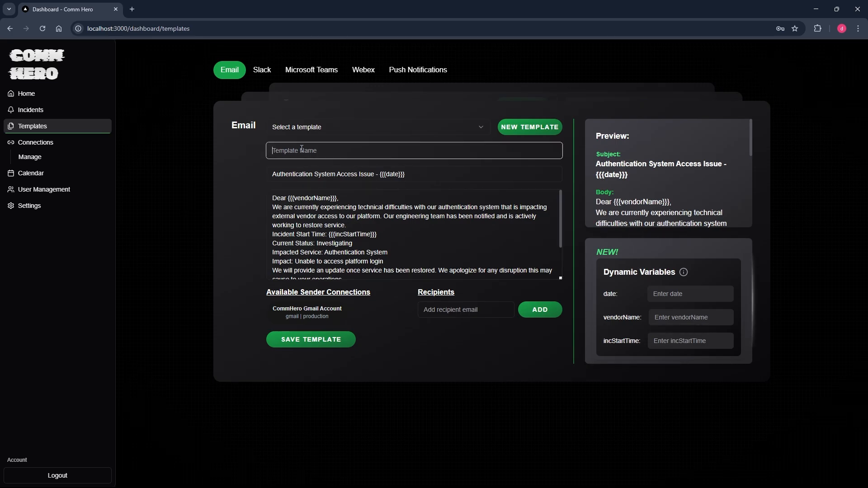
type("vcendor")
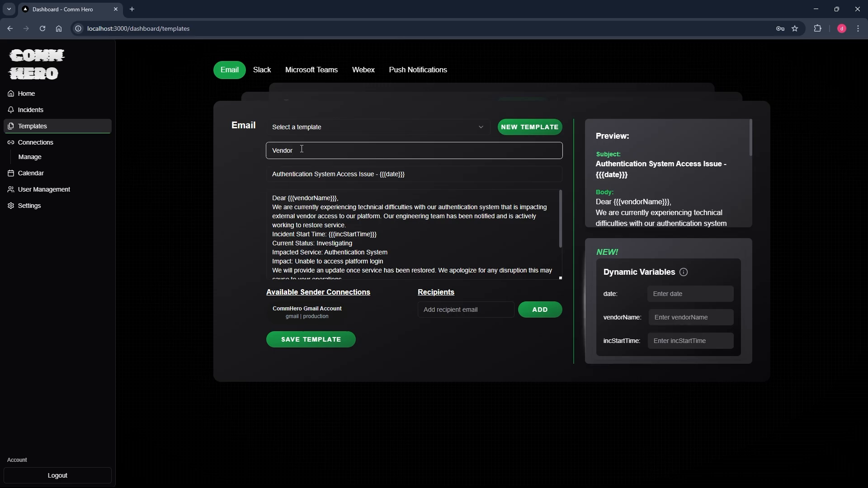
type(" - Auth")
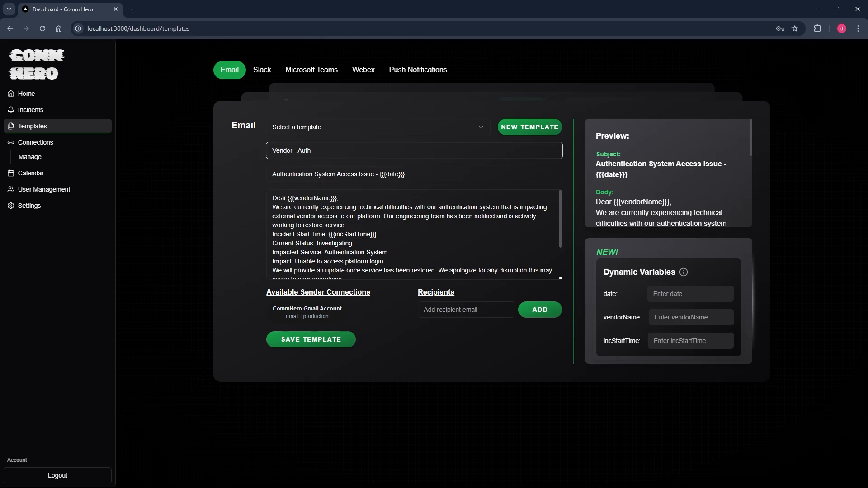
type(" Outage Communication")
left_click(397, 219)
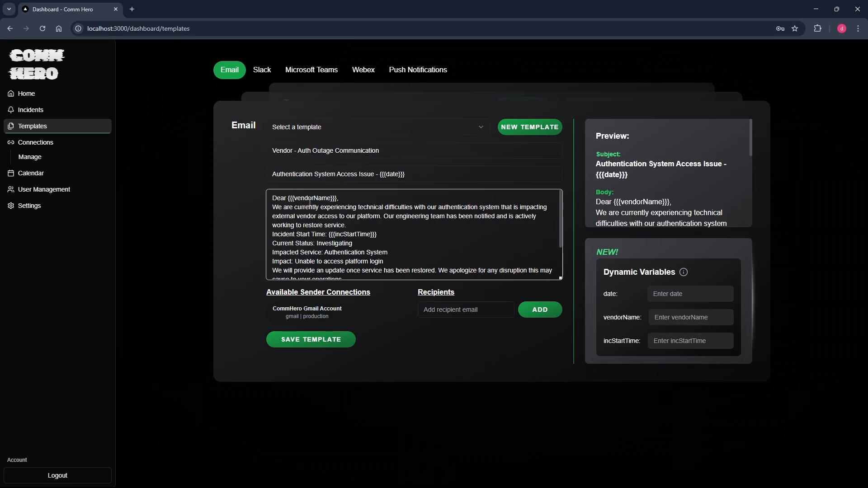
left_click_drag(379, 175, 406, 175)
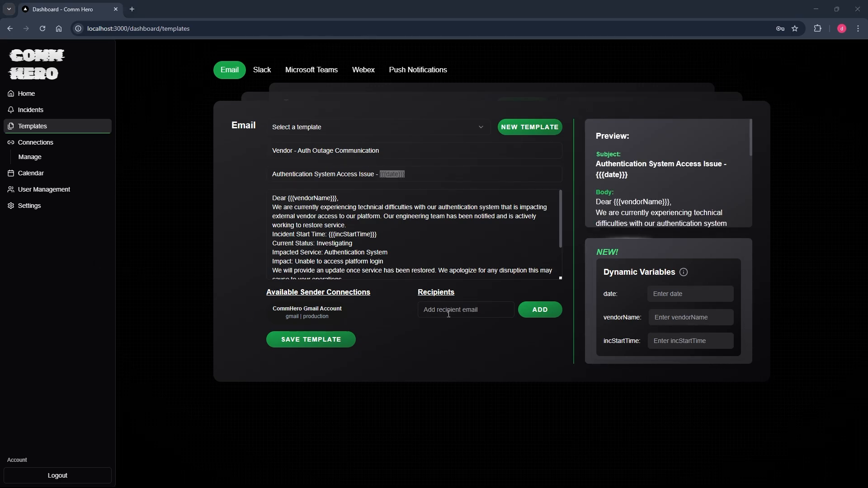
Fill the date variable with 02/23/2025 9:30am ET and check it in the preview subject.
left_click(702, 291)
type("02/23/2025 9:30am ET")
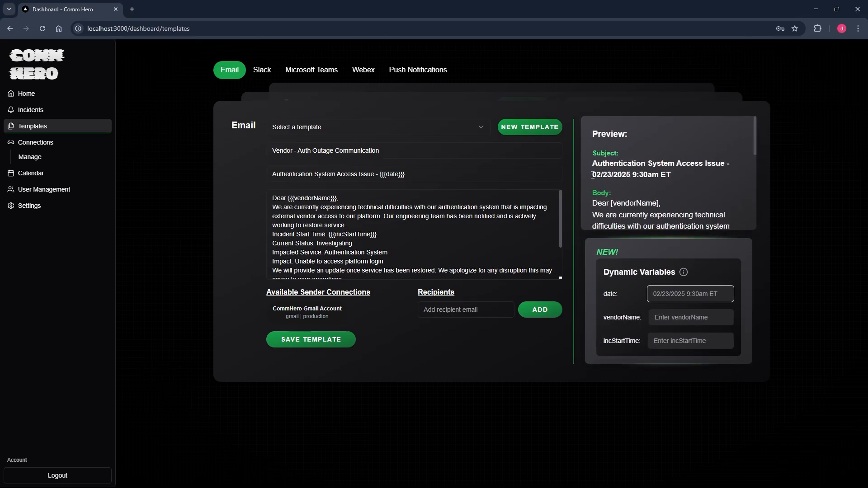
left_click_drag(592, 174, 663, 180)
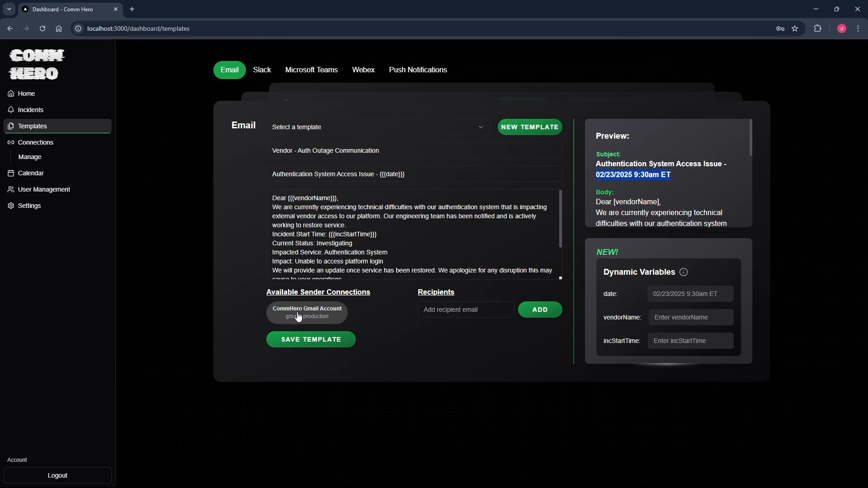
Pick CommHero Gmail Account as the sender and add the incidents team's address as a recipient.
left_click(280, 316)
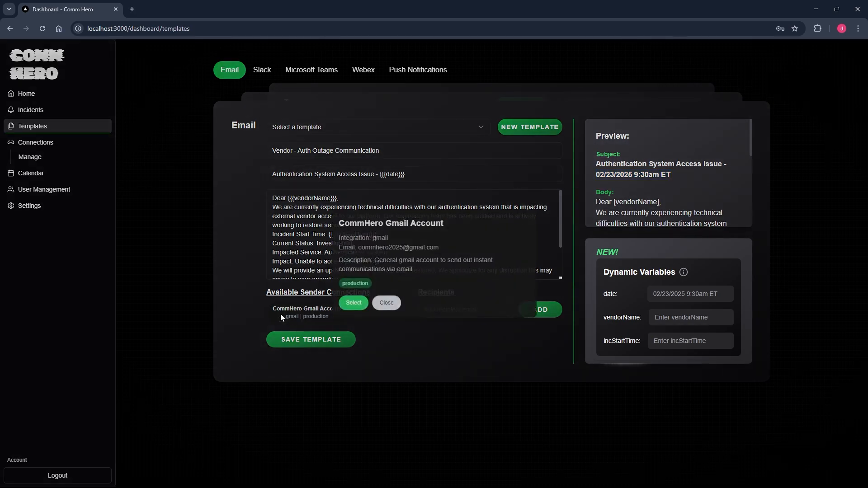
left_click(353, 303)
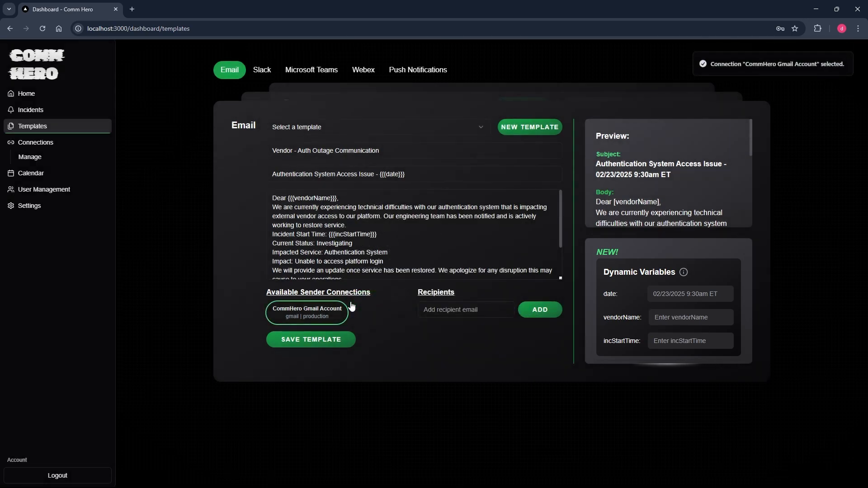
left_click(450, 313)
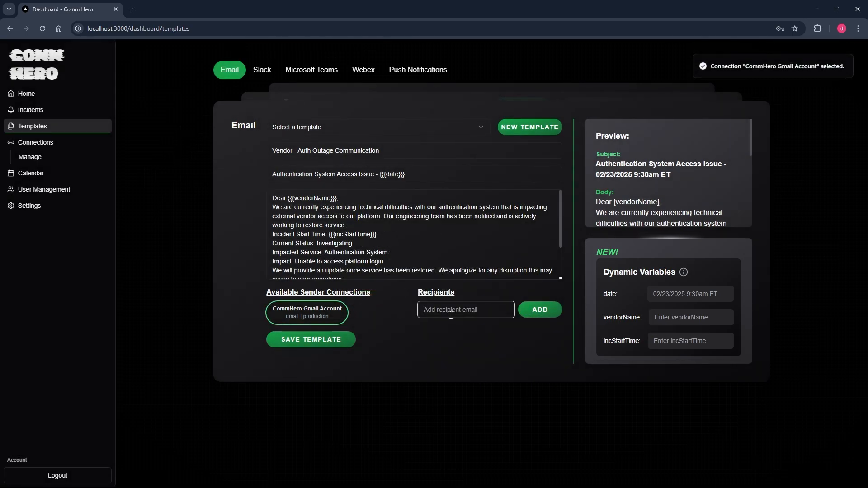
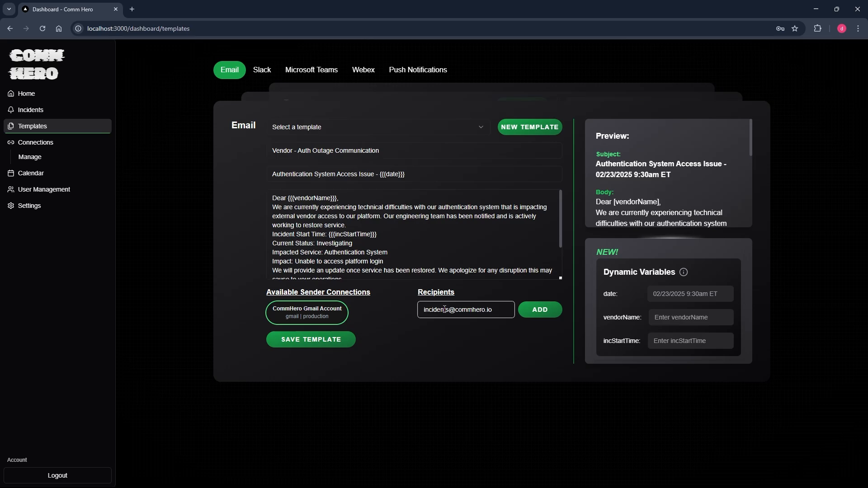
left_click(540, 310)
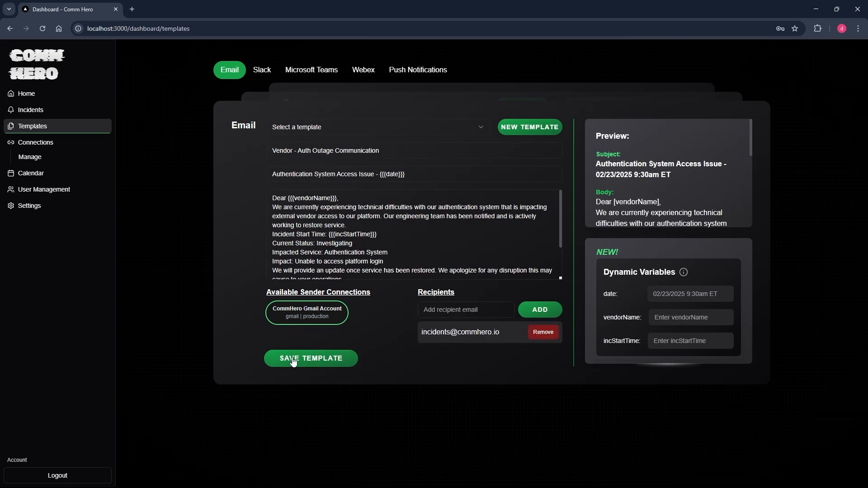
Save the vendor email template and switch to the Slack templates tab.
left_click(293, 360)
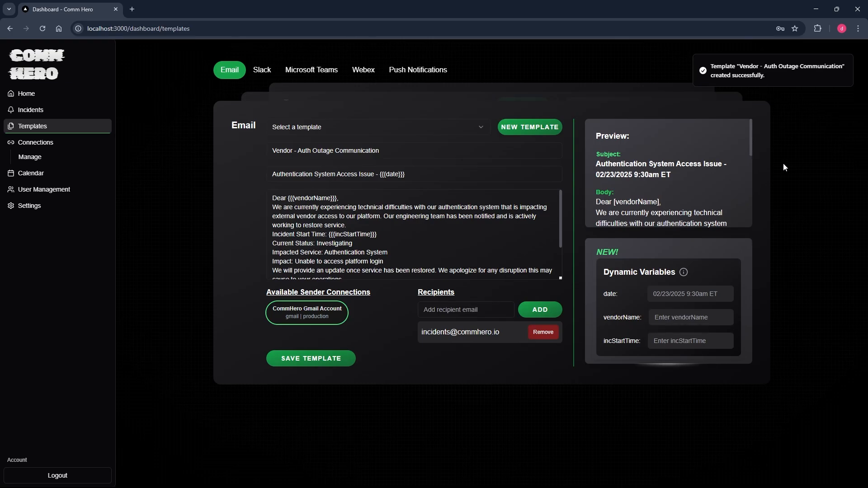
left_click(264, 72)
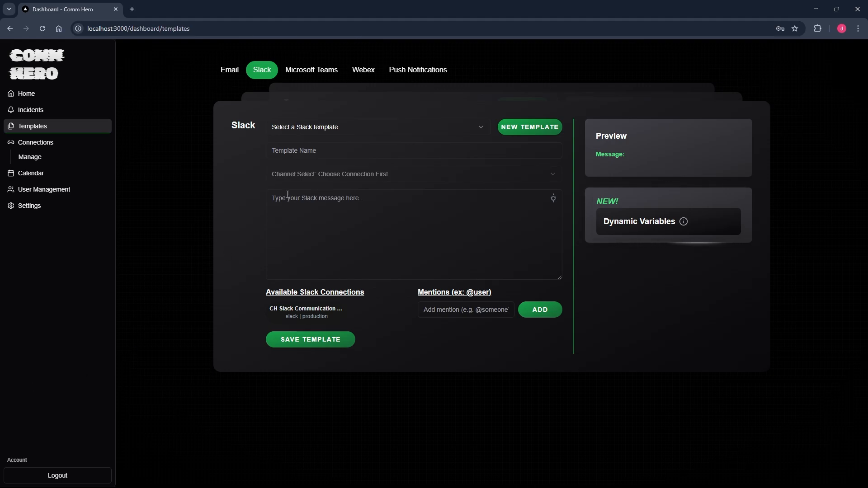
Name the Slack template 'Internal - Auth Outage Communication'.
left_click(317, 145)
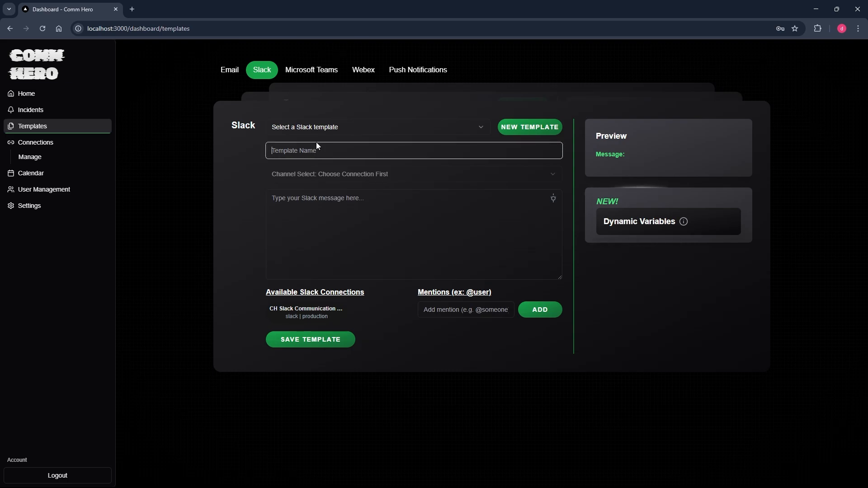
type("Internal - Aiu")
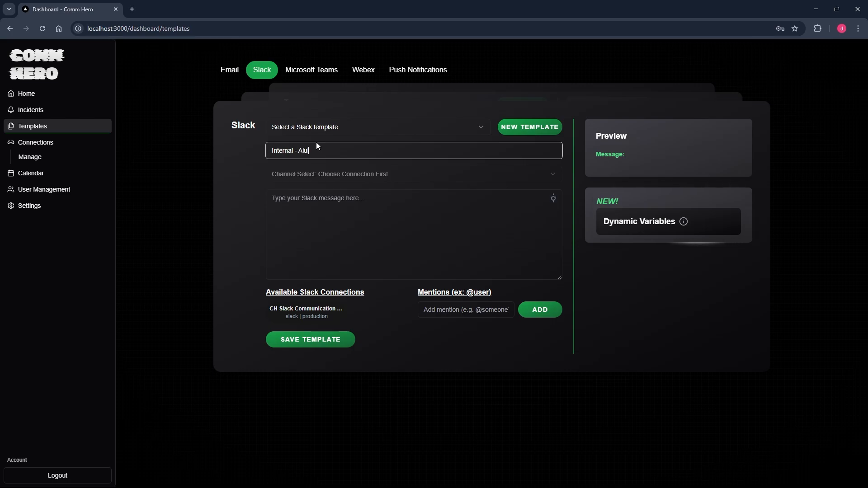
key("BackSpace")
key("BackSpace")
type("u")
type("th Cutage Com")
type("munication")
Paste the prepared incident message with incStartTime, vendorName and incidentID variables into the message box.
key("alt+Tab")
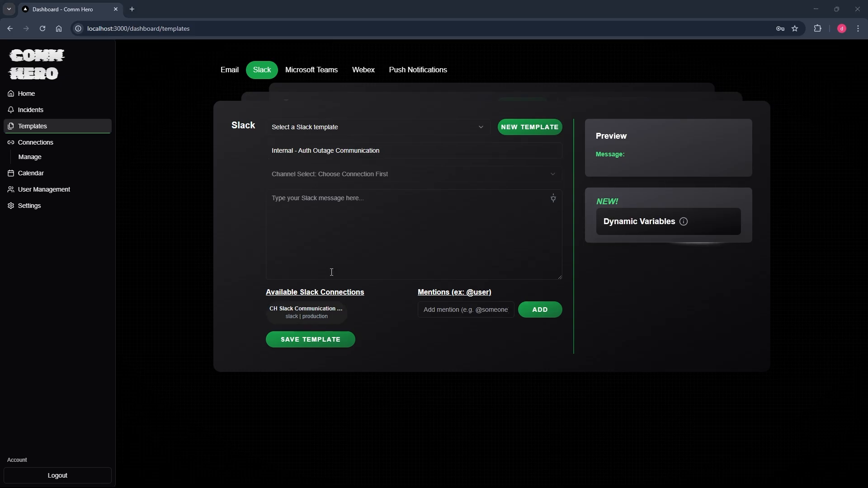
left_click(337, 223)
key("ctrl+v")
scroll(352, 231, "up", 5)
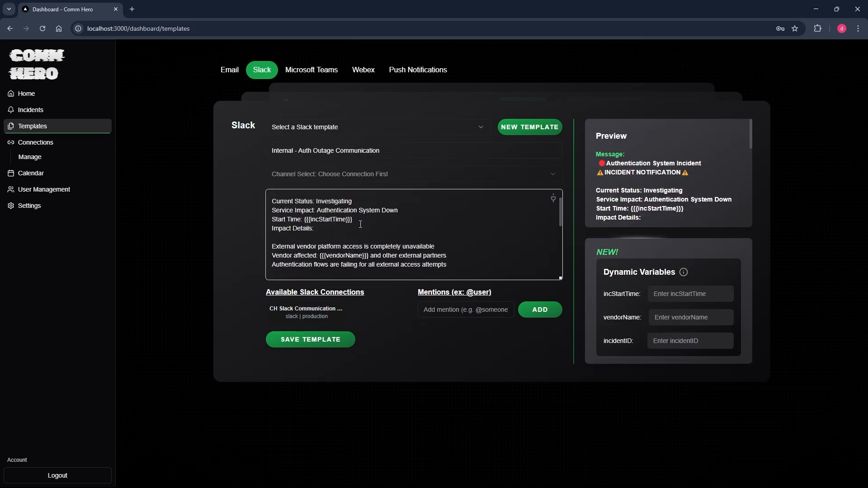
scroll(357, 226, "down", 5)
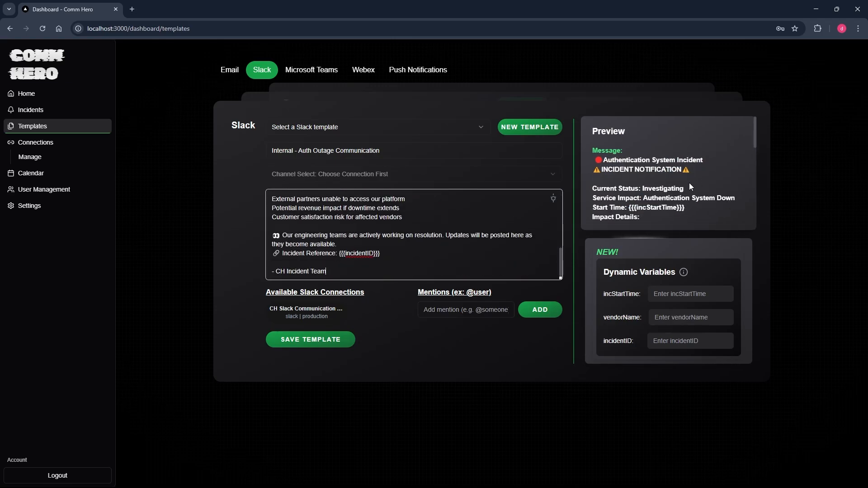
scroll(688, 183, "down", 10)
scroll(690, 188, "up", 10)
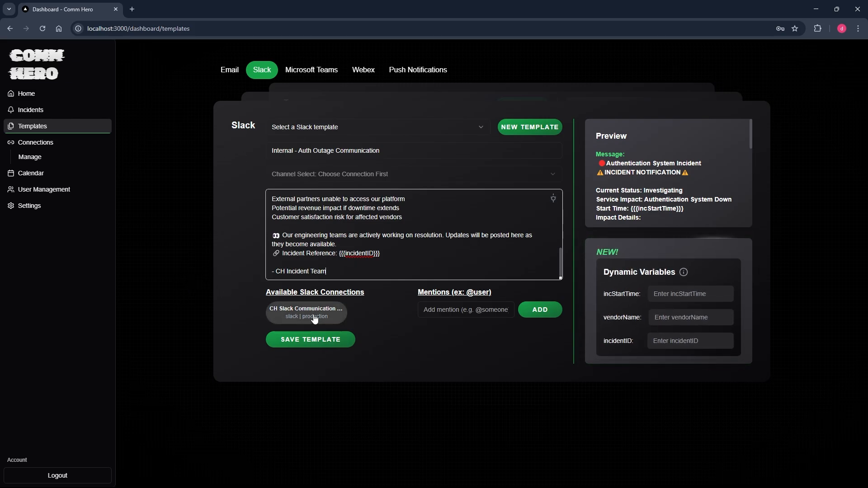
Choose the CH Slack connection and org-incidents channel, then save the internal template.
left_click(298, 312)
left_click(350, 306)
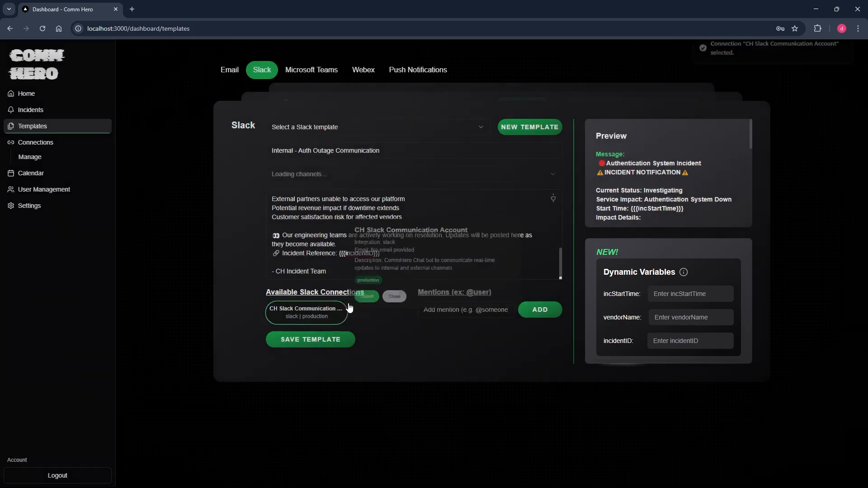
left_click(310, 176)
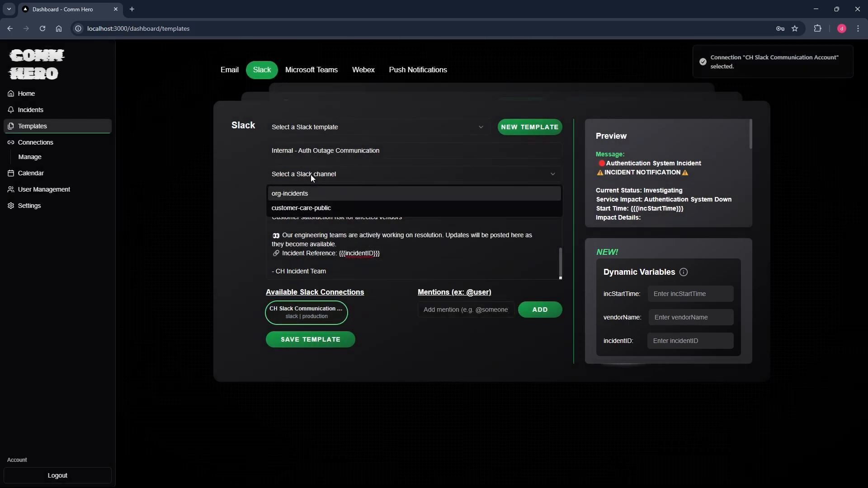
left_click(294, 193)
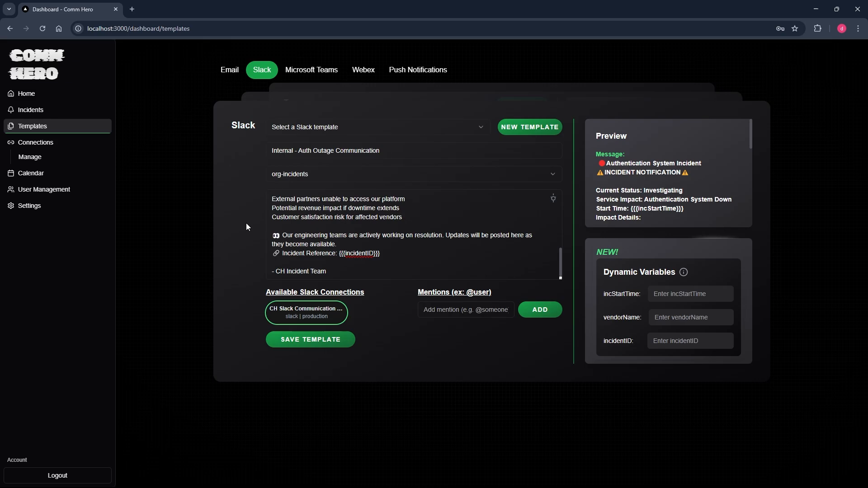
left_click(311, 339)
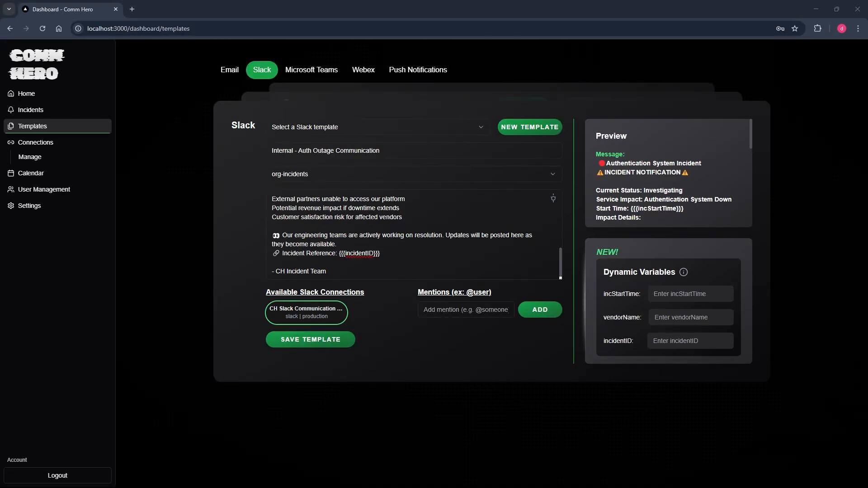
Go to Incidents and open the Create/Modify Incident form.
left_click(60, 112)
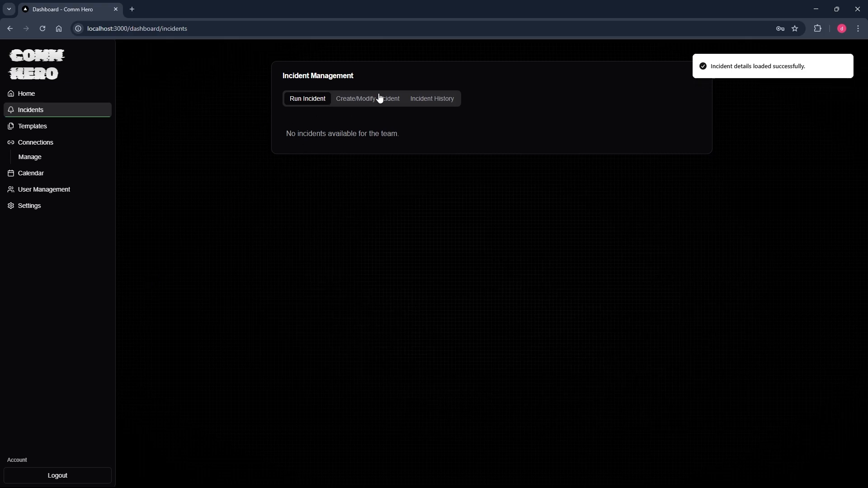
left_click(374, 100)
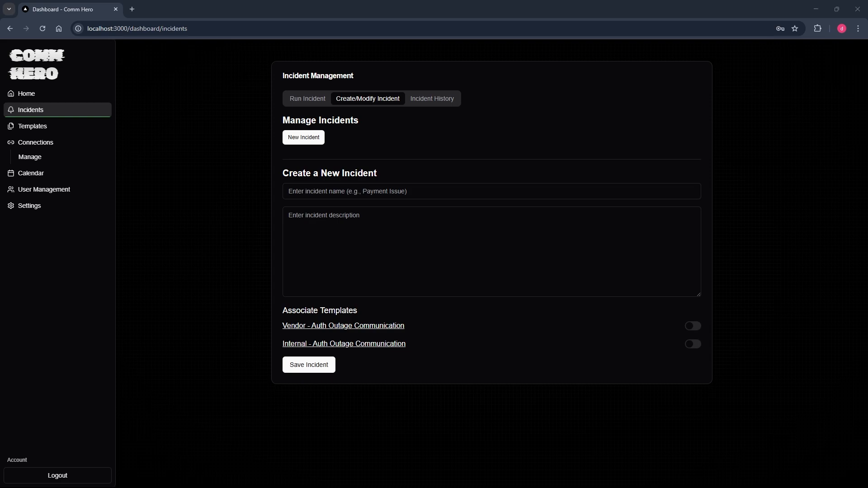
Enter the incident name 'Authentication System Outage' and its P1 description.
left_click(334, 193)
type("Authentication System Outage")
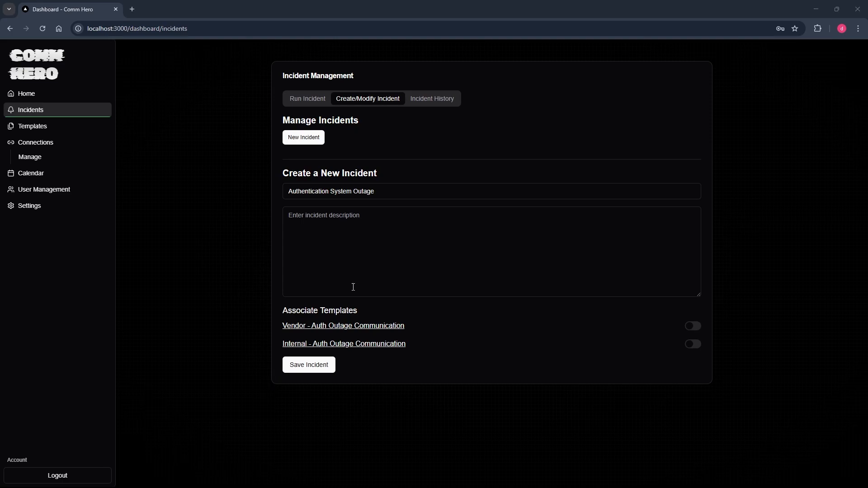
left_click(354, 238)
type("System-wide auth outage affecting all external vendor access to our platform. Severity: P1 Service Impact: Authentication System Scope: All external vendor access Reach out to internal outage trend channel & send vendor notification.")
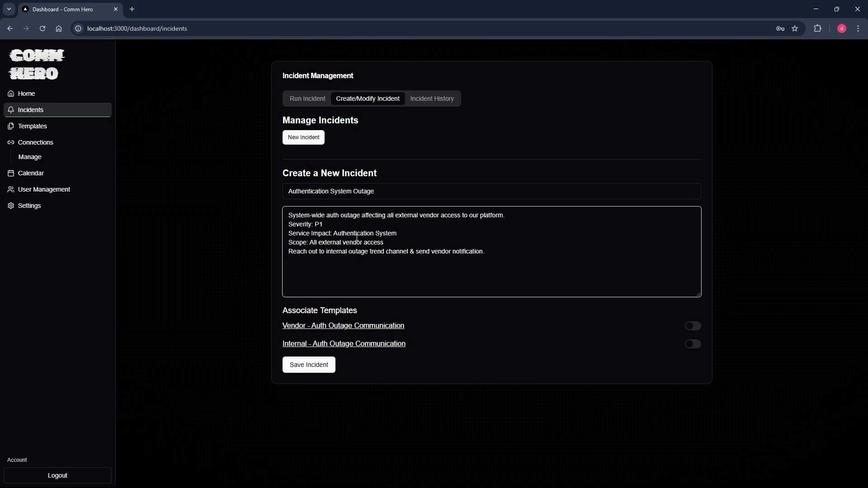
Preview the vendor email and internal Slack outage templates, closing each preview.
left_click(310, 326)
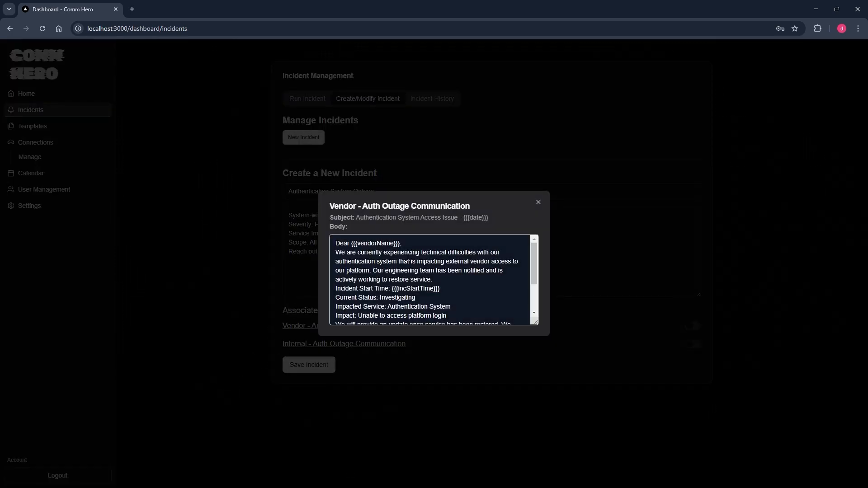
scroll(408, 257, "down", 3)
scroll(408, 257, "up", 3)
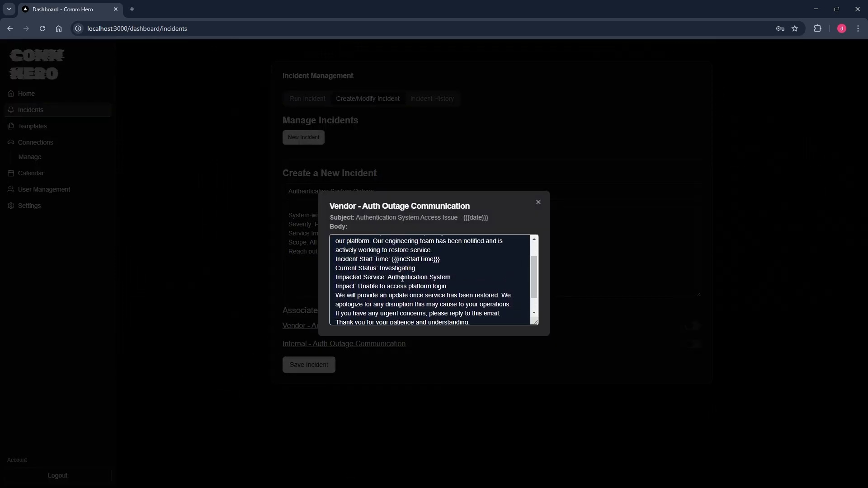
left_click(537, 202)
left_click(378, 343)
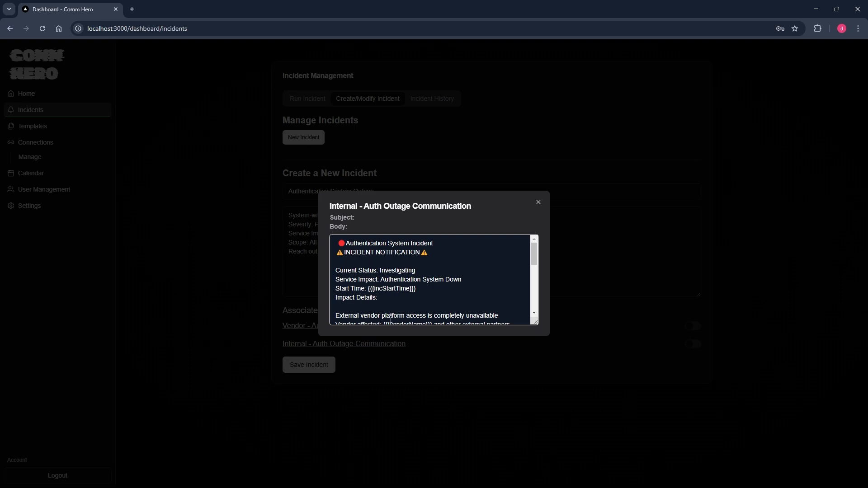
scroll(393, 307, "down", 5)
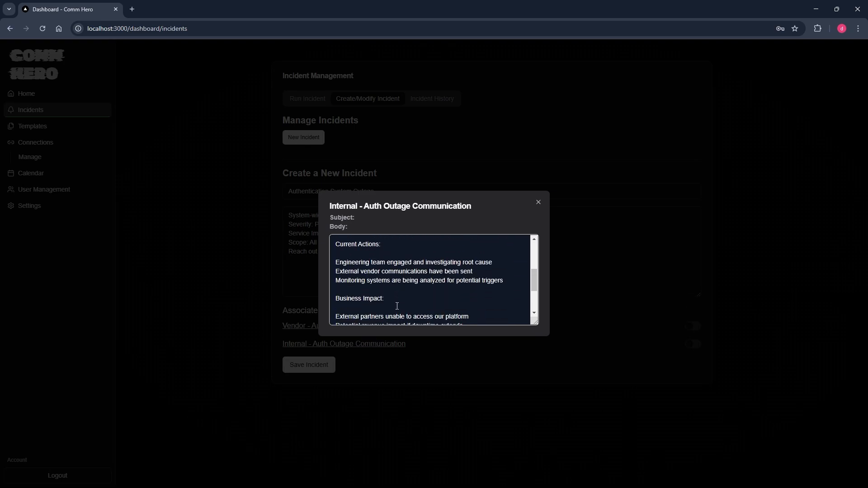
scroll(475, 262, "up", 4)
left_click(538, 202)
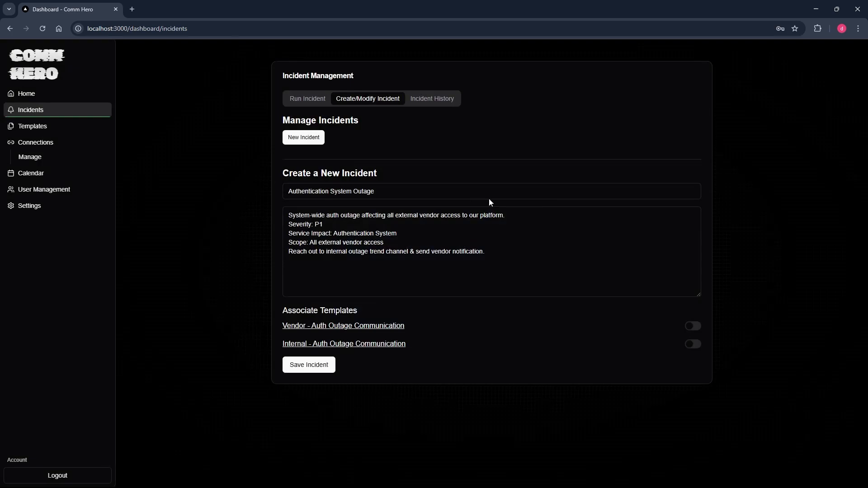
Attach both outage templates to the incident and save it.
left_click(695, 331)
left_click(693, 345)
left_click(310, 366)
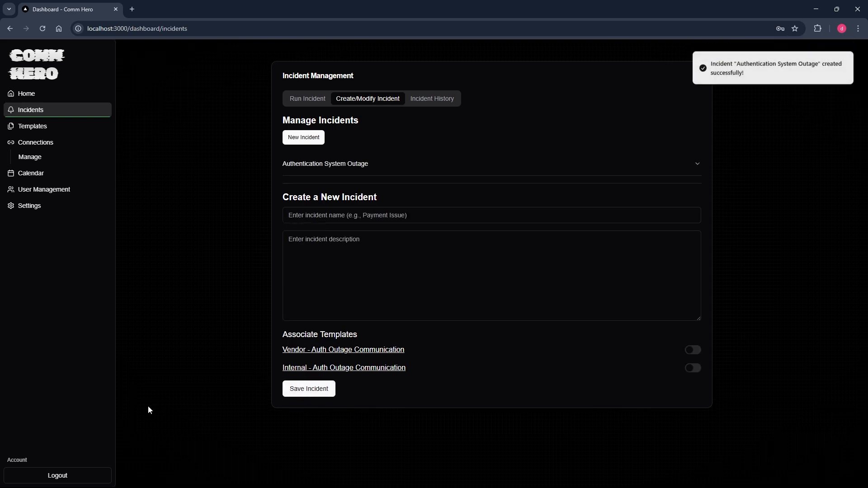
Load the Authentication System Outage incident to confirm its templates and go to Run Incident.
left_click(398, 168)
left_click(293, 204)
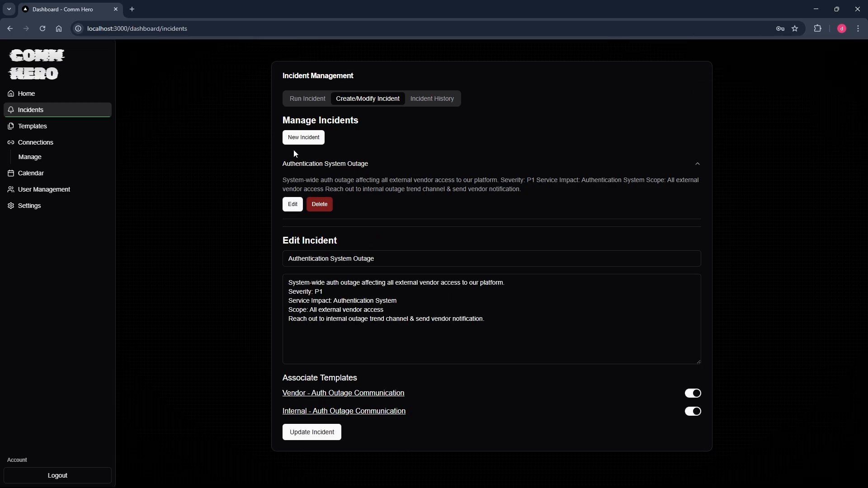
left_click(303, 102)
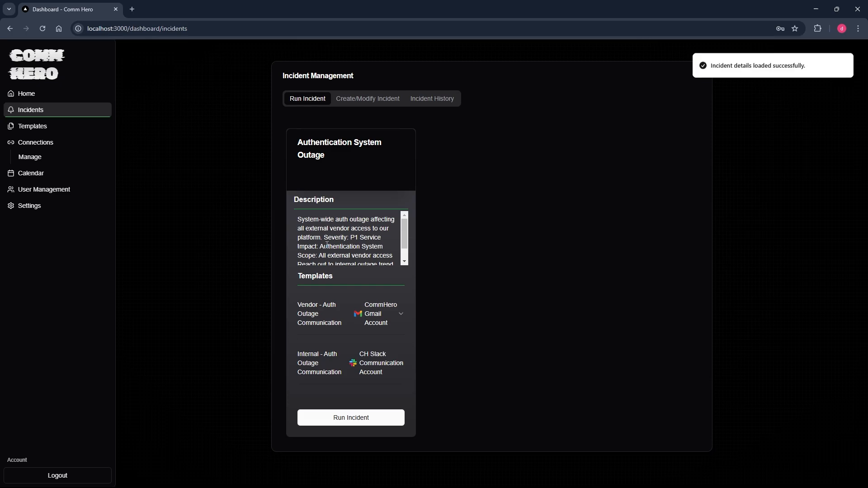
scroll(327, 245, "down", 2)
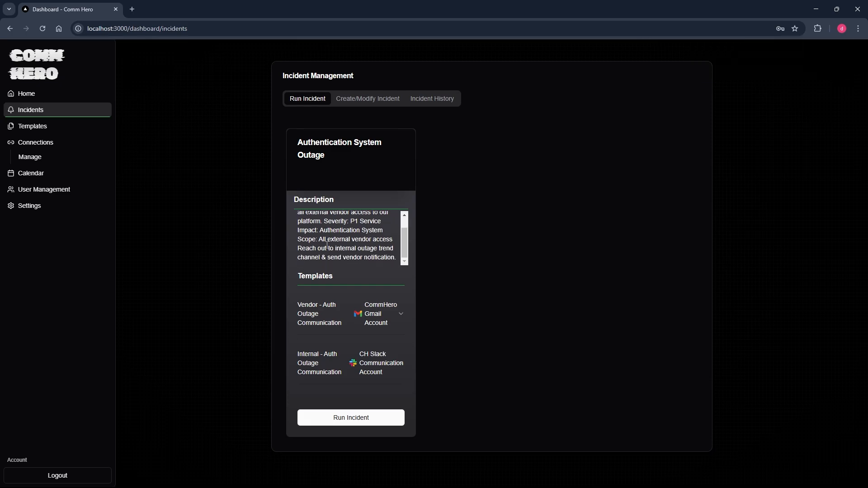
left_click(398, 319)
scroll(398, 319, "down", 1)
left_click(397, 319)
mouse_move(358, 8)
left_mouse_down()
mouse_move(368, 29)
mouse_move(367, 17)
left_mouse_up()
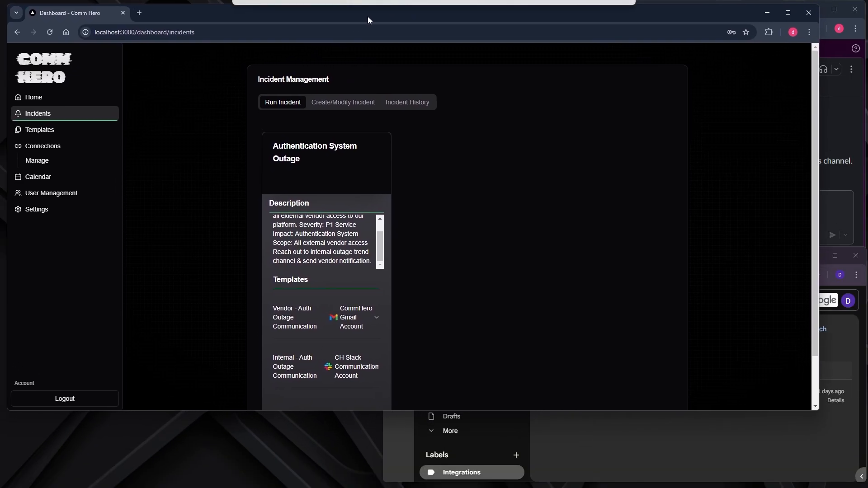
double_click(368, 16)
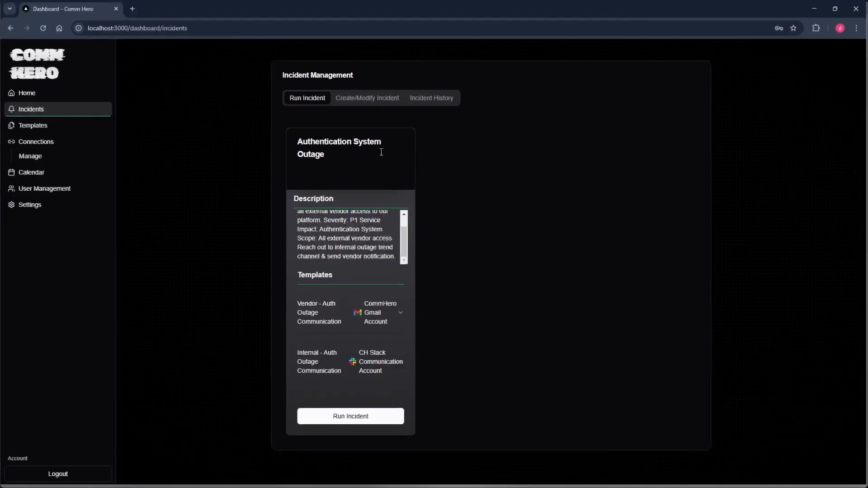
Set vendorName to 'Acme Digital Solutions', shared across both templates.
left_click(336, 420)
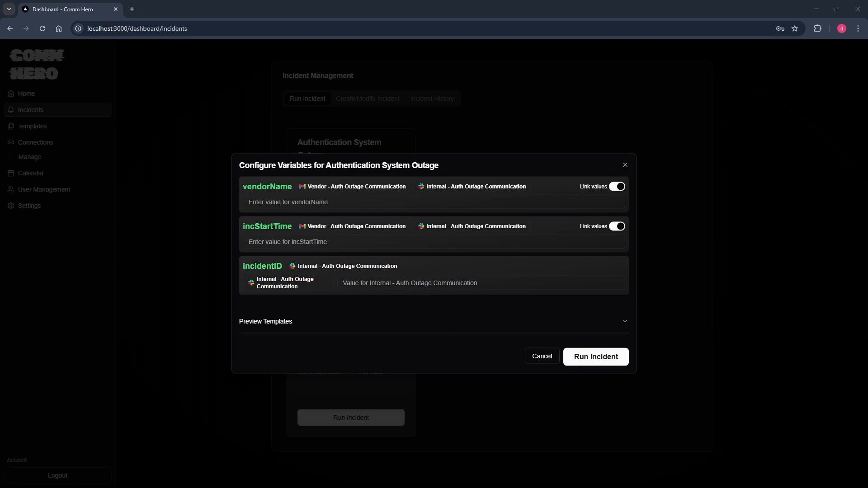
type("Acme Digital Solutions")
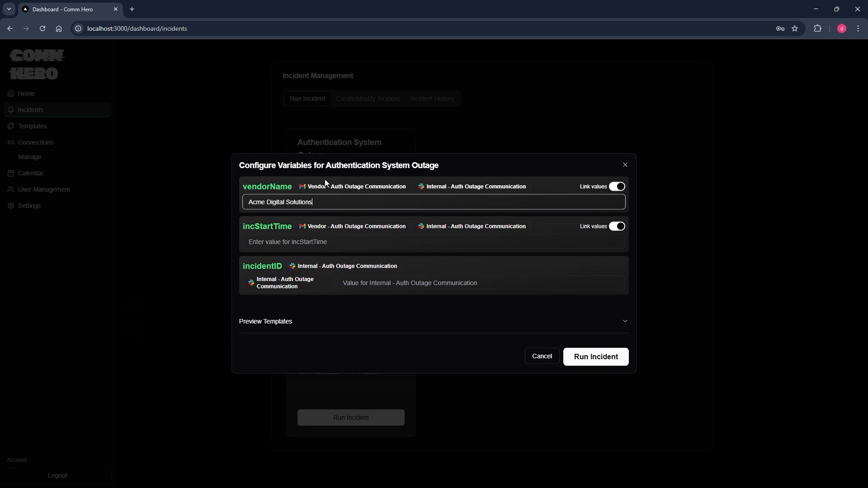
left_click_drag(530, 186, 300, 188)
left_click(412, 188)
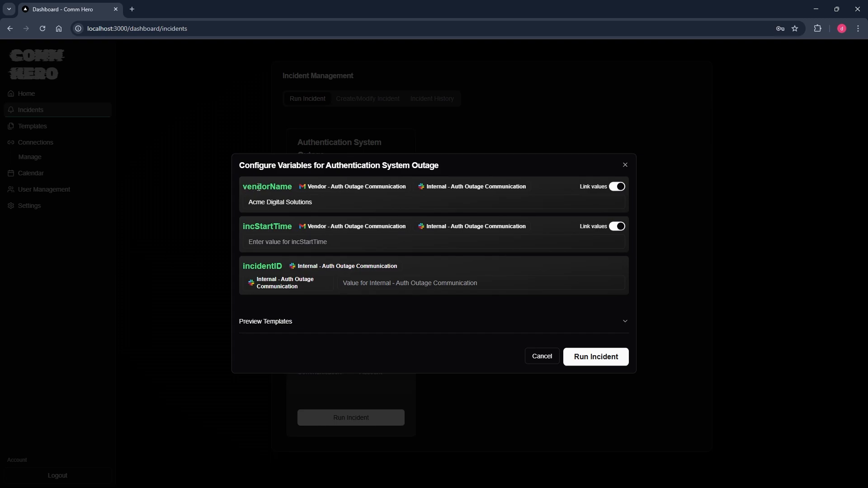
left_click(616, 186)
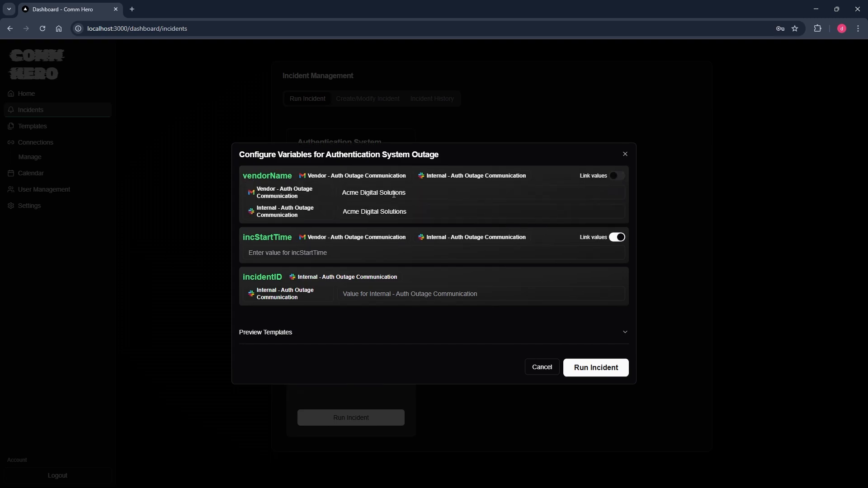
left_click_drag(404, 210, 344, 212)
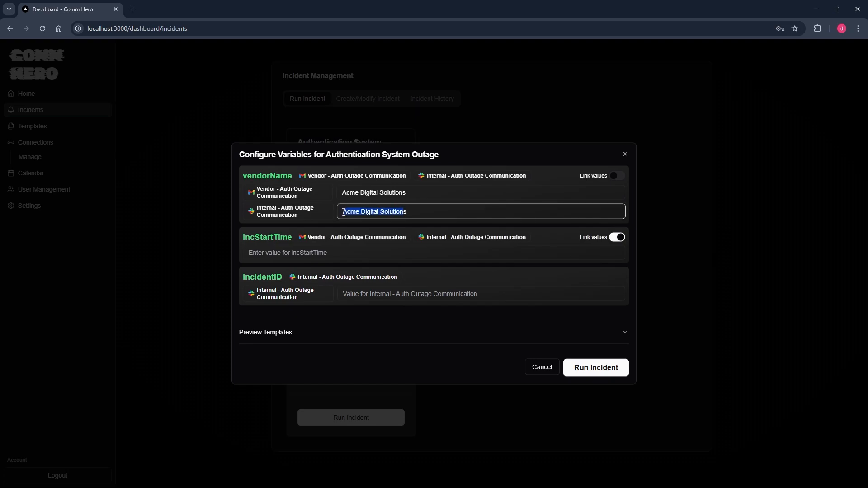
left_click(449, 193)
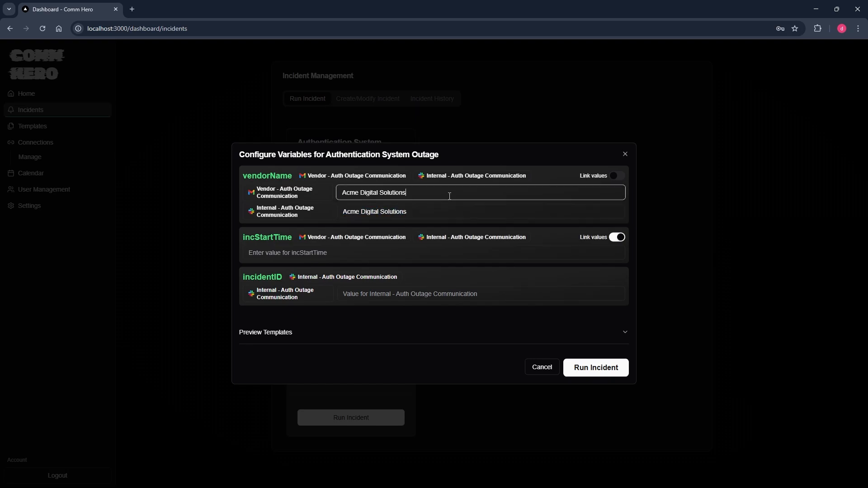
left_click(616, 176)
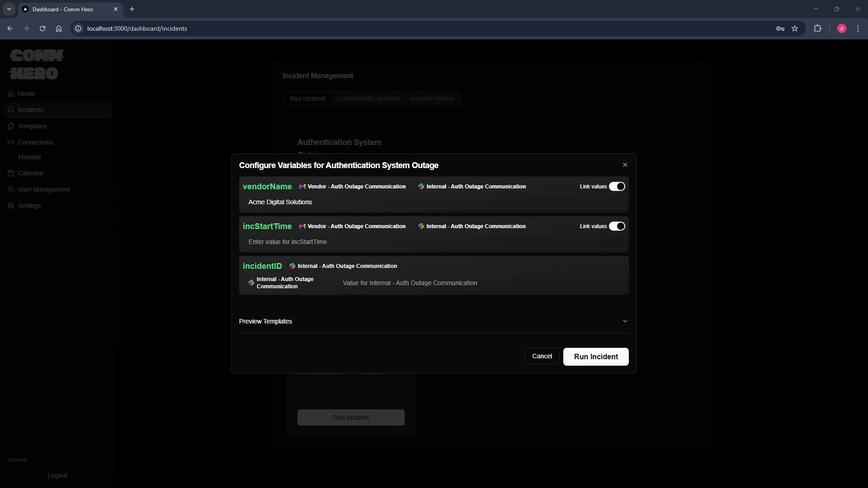
Set incStartTime to 02/23/2025 9:30am ET and incidentID to INC458923.
left_click(309, 243)
type("02/23/2025 9:30am ET")
left_click(374, 284)
type("INC458923")
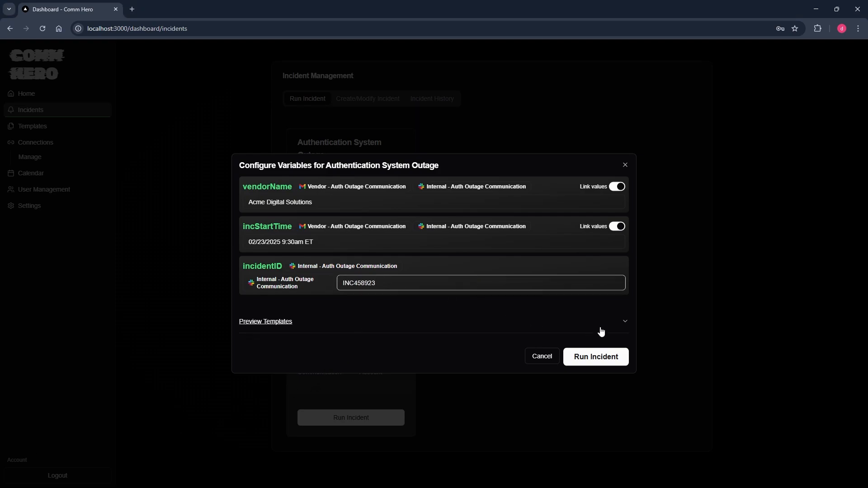
left_click(620, 323)
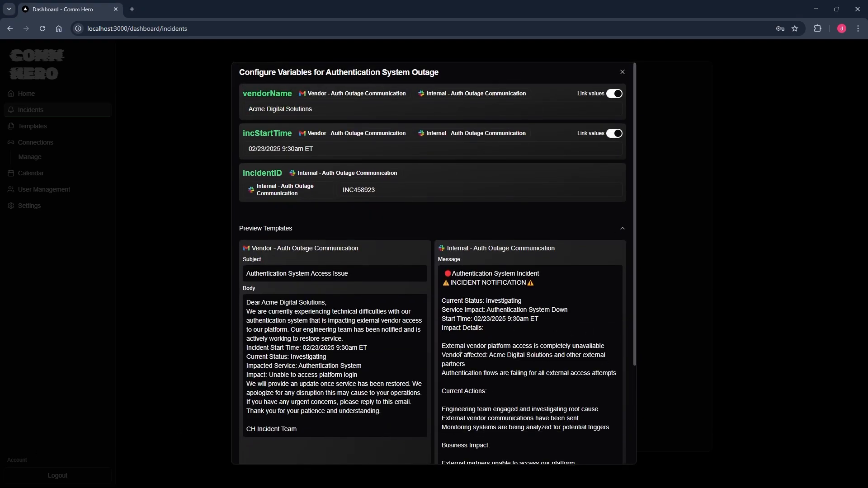
scroll(465, 346, "down", 2)
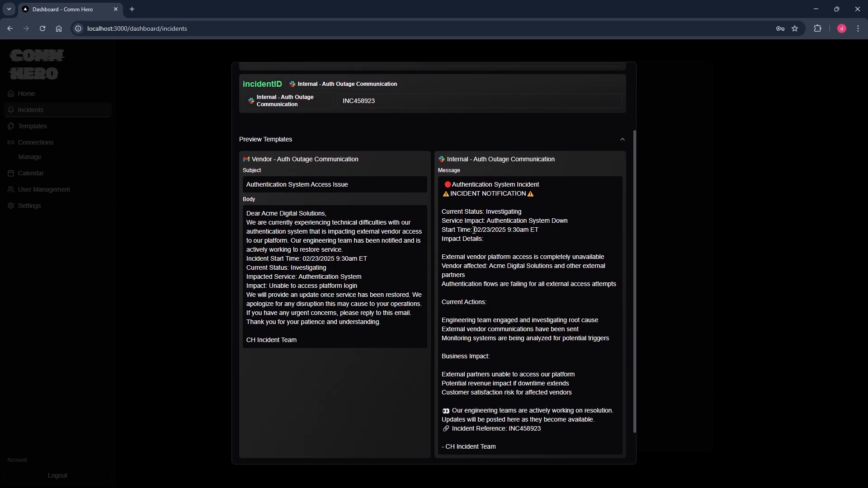
left_click_drag(473, 231, 549, 234)
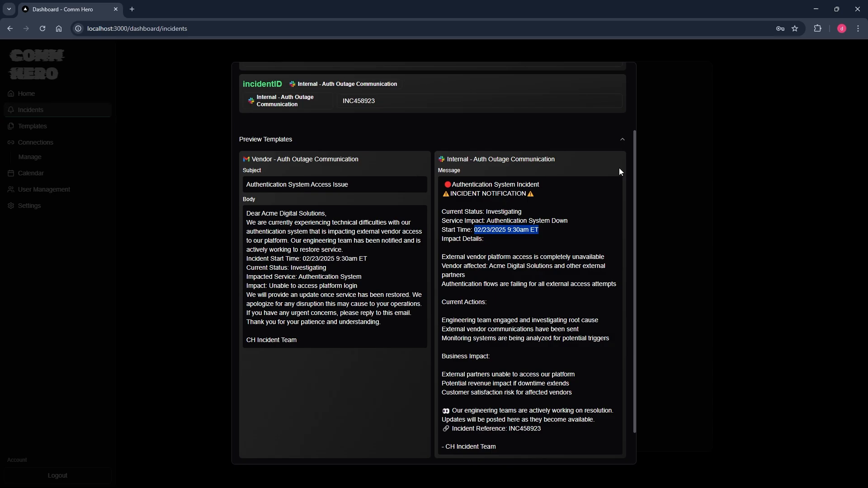
left_click(623, 140)
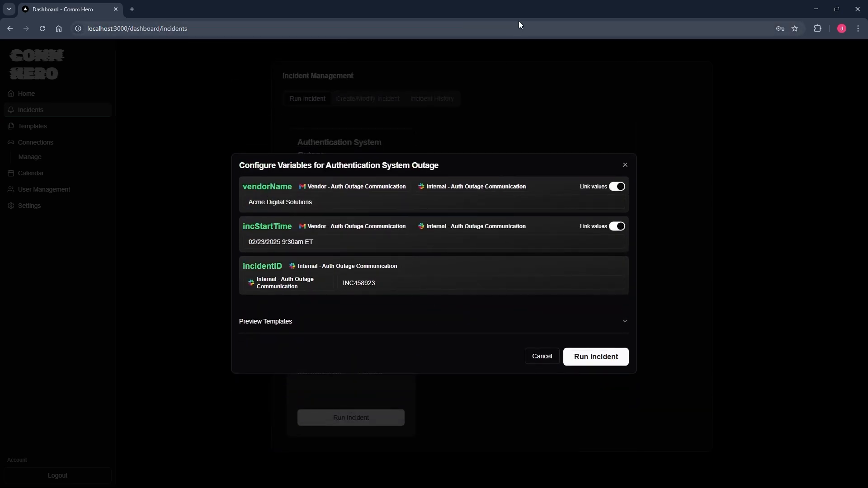
left_click_drag(518, 21, 231, 19)
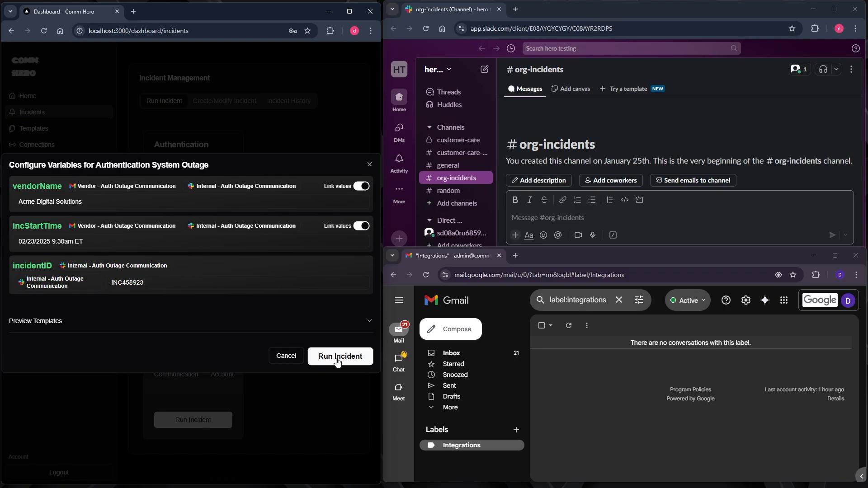
Run the incident and enlarge Slack to view the posted org-incidents alert.
left_click(333, 354)
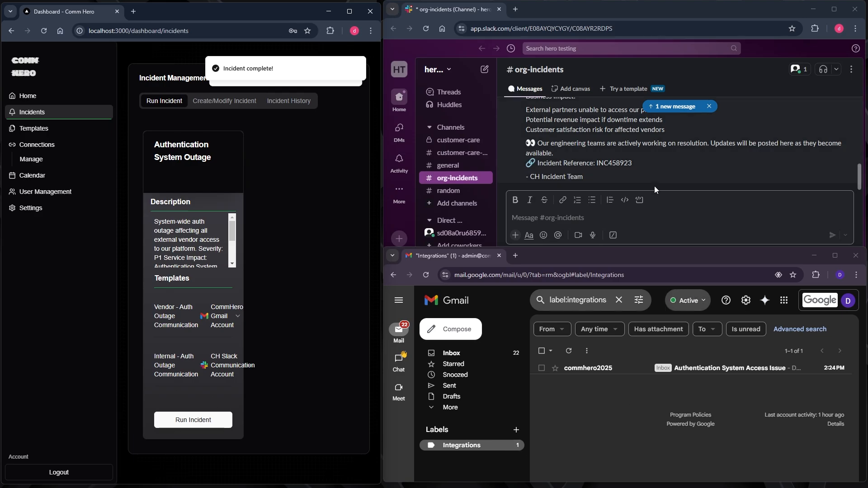
scroll(655, 187, "up", 3)
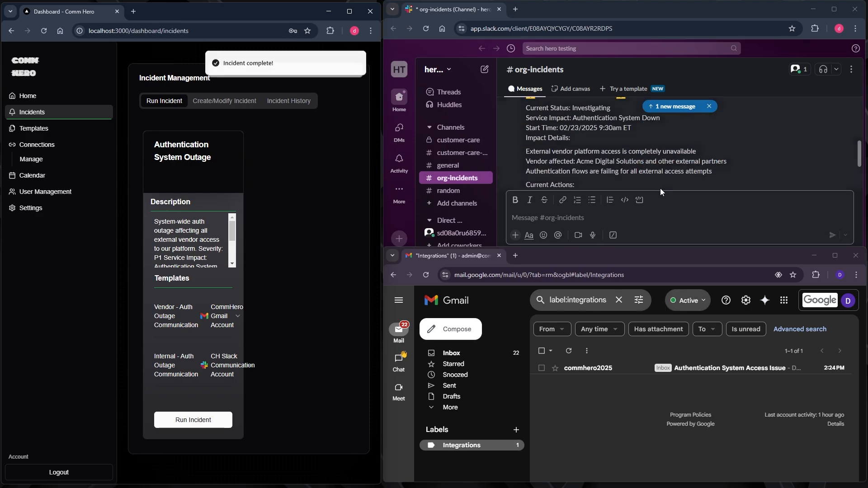
double_click(730, 13)
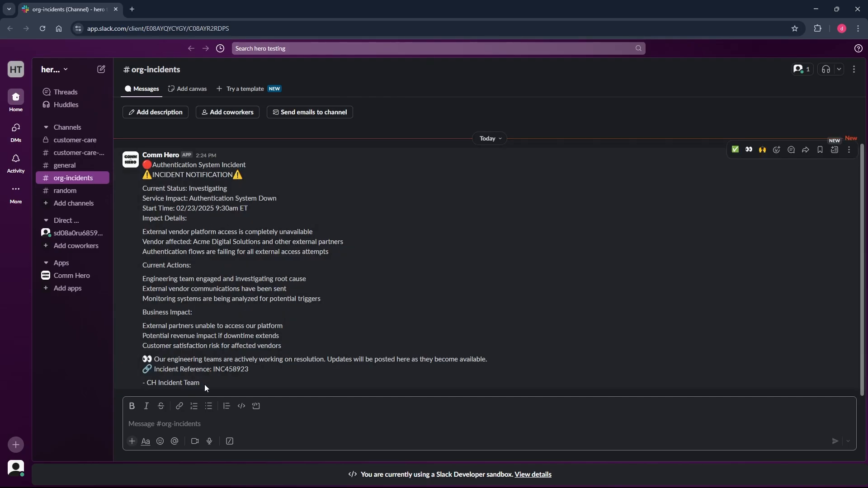
Open the 'Authentication System Access Issue' email in Gmail, then return to Comm Hero.
left_click(816, 9)
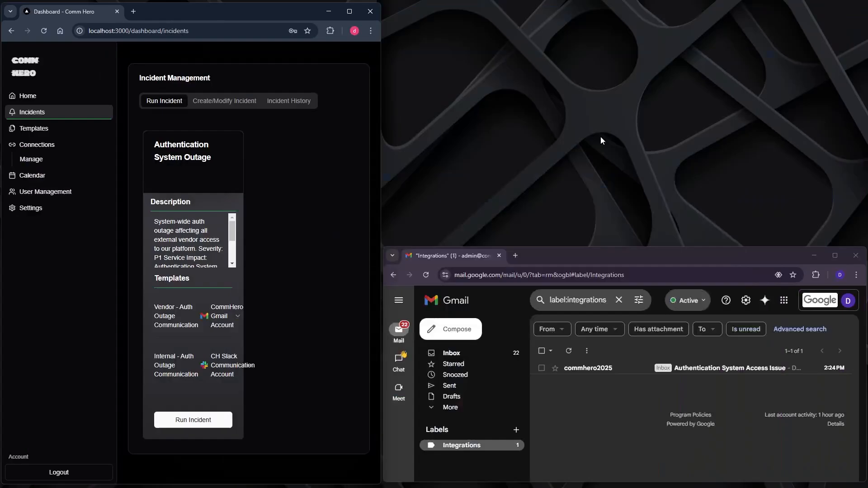
double_click(588, 256)
left_click(229, 131)
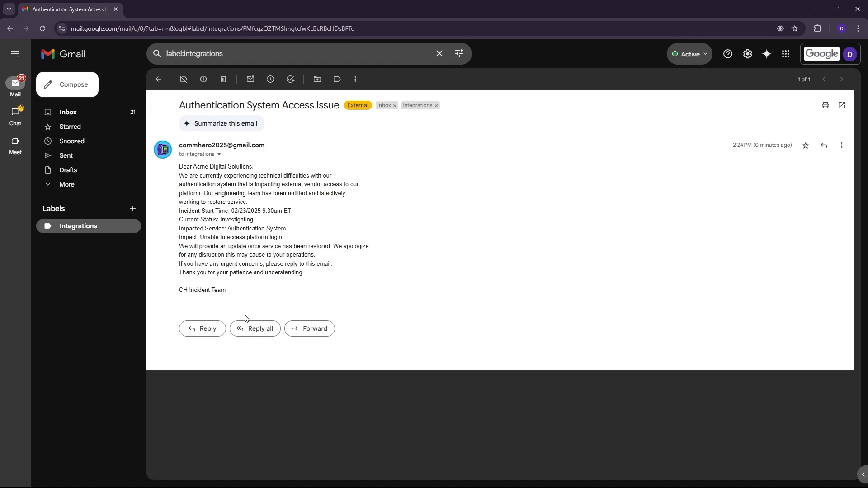
left_click(815, 9)
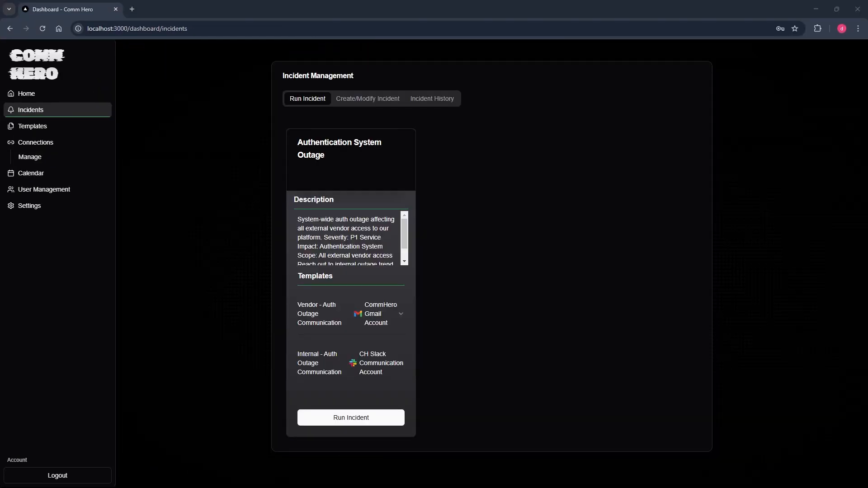